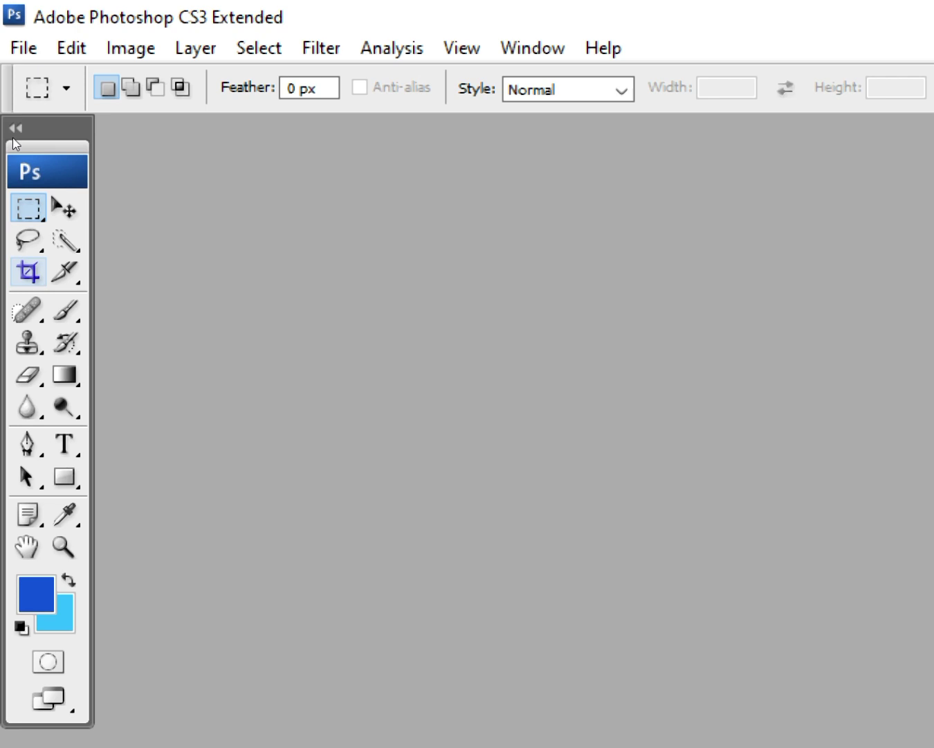
key(l)
key(k)
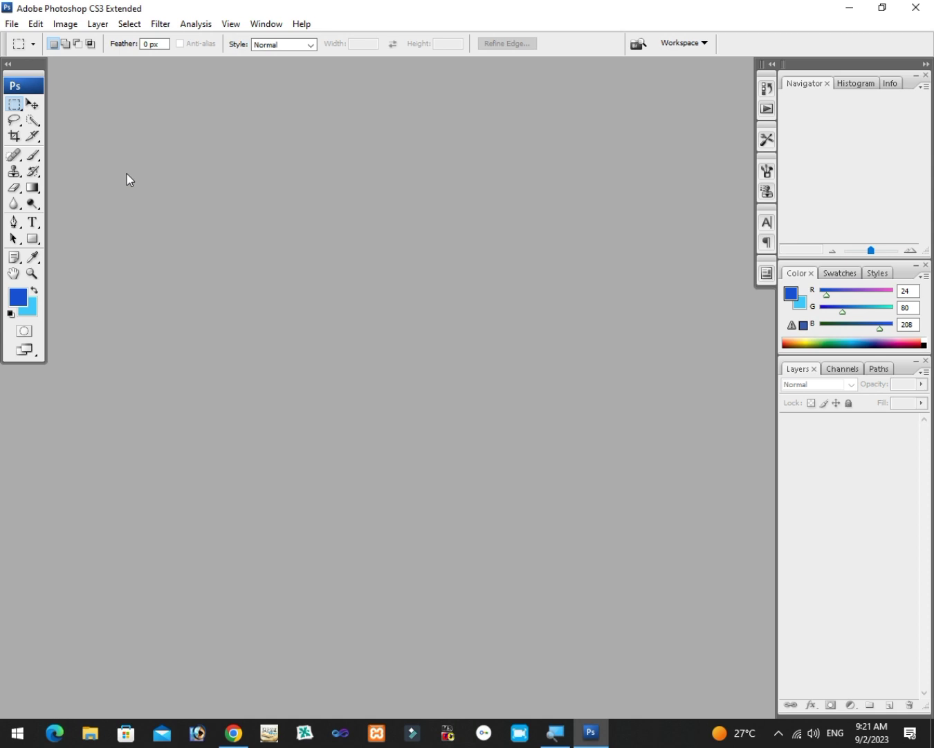
Create a new document from the Photo preset at the Portrait, 4 x 6 size.
key(ctrl+n)
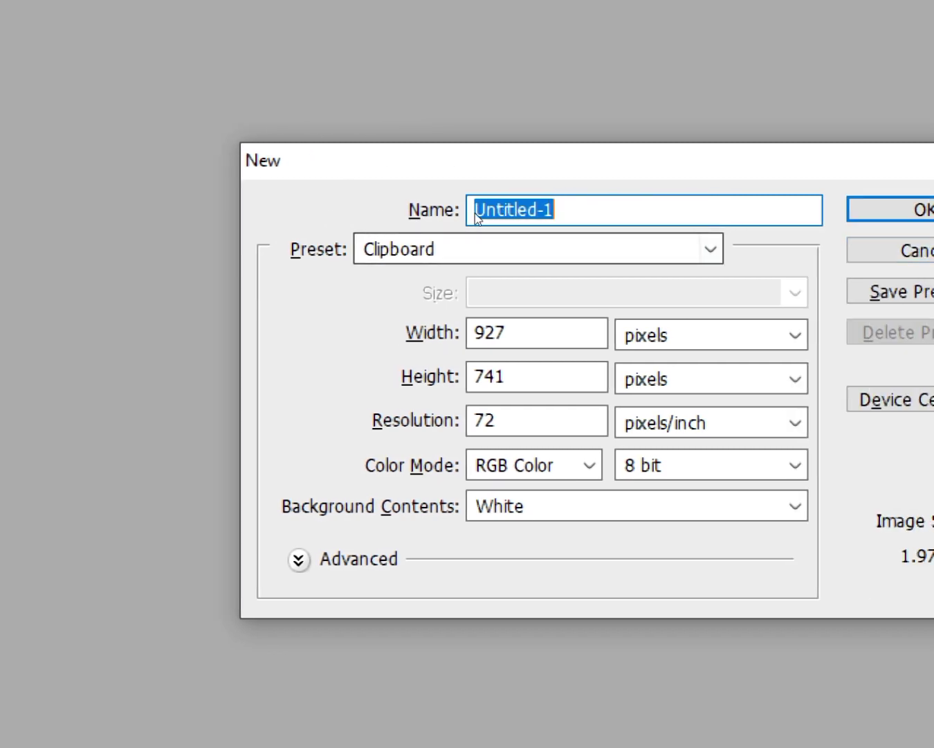
click(710, 249)
click(385, 395)
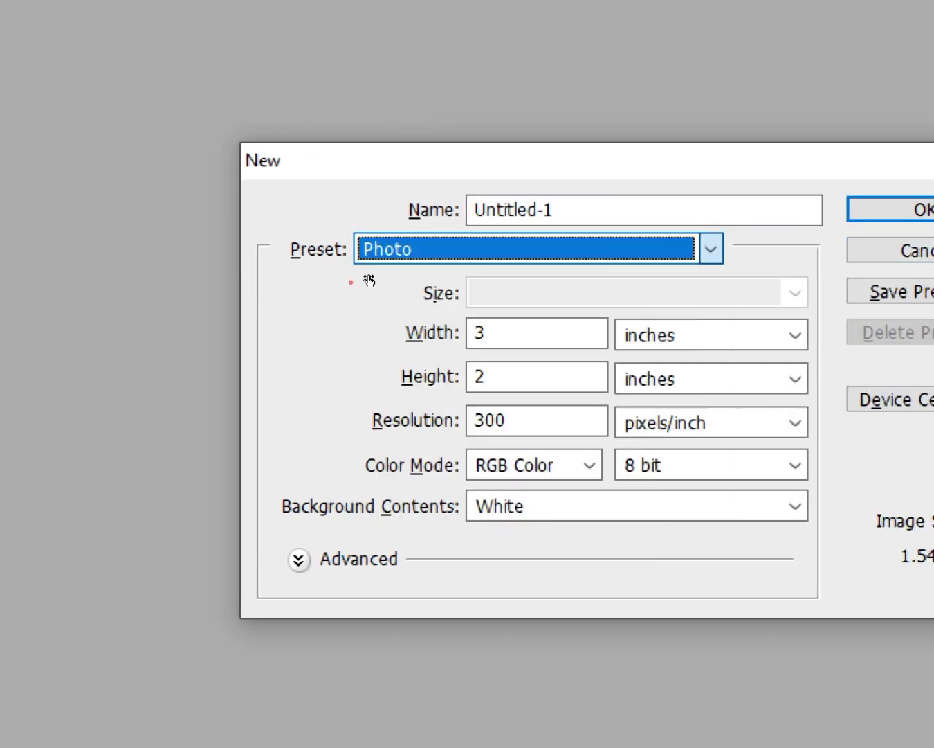
click(609, 293)
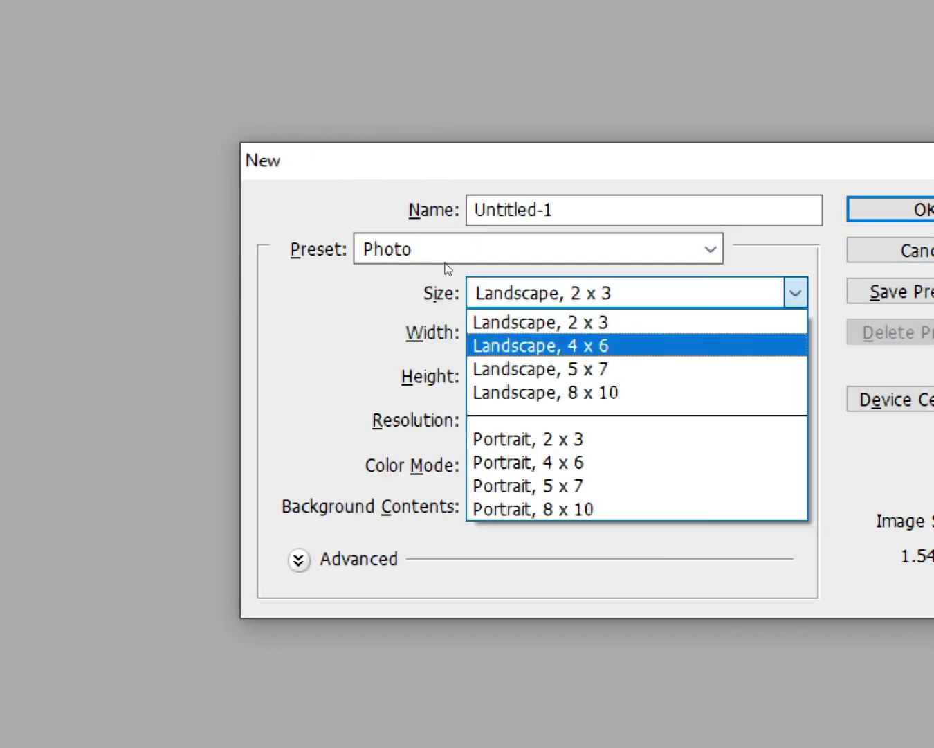
key(Return)
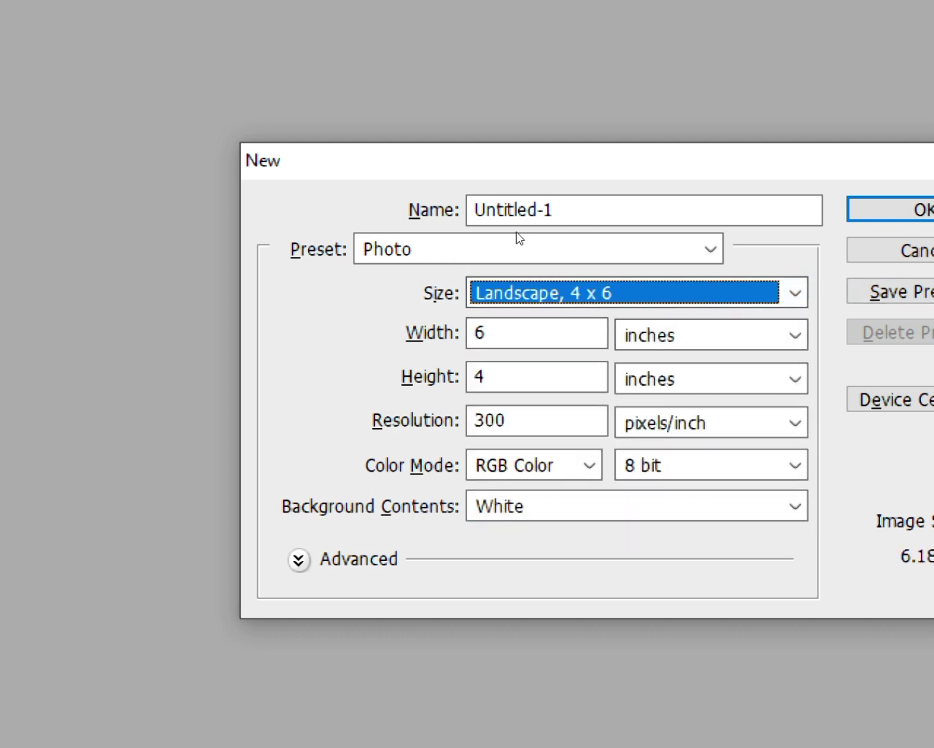
key(alt+Down)
key(Down)
key(Down)
key(Down)
key(Down)
key(Down)
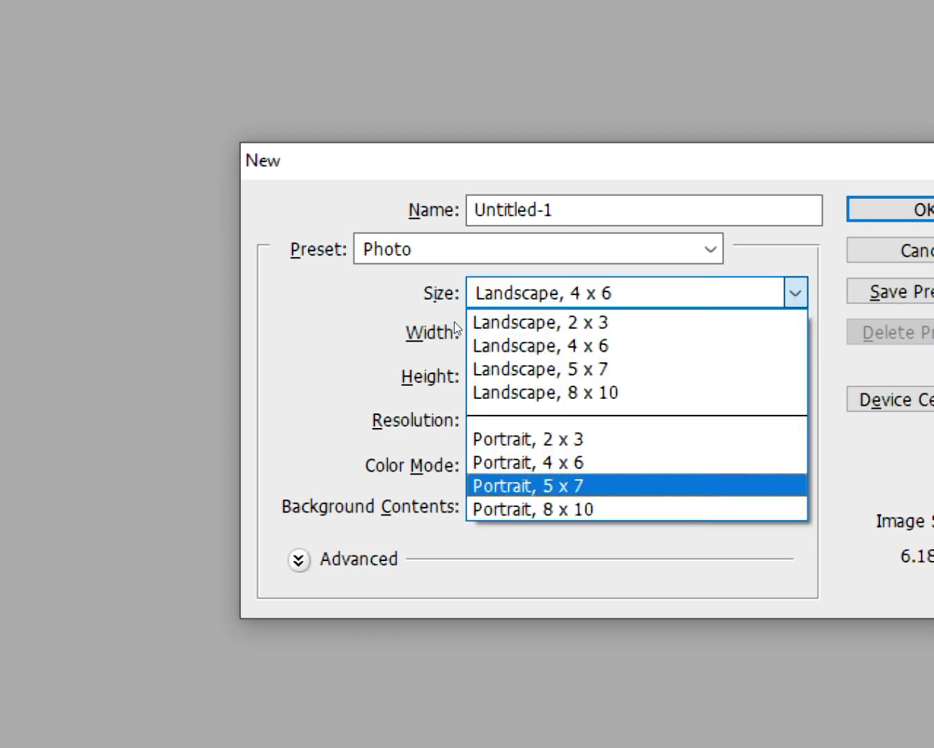
key(Up)
key(Return)
key(Return)
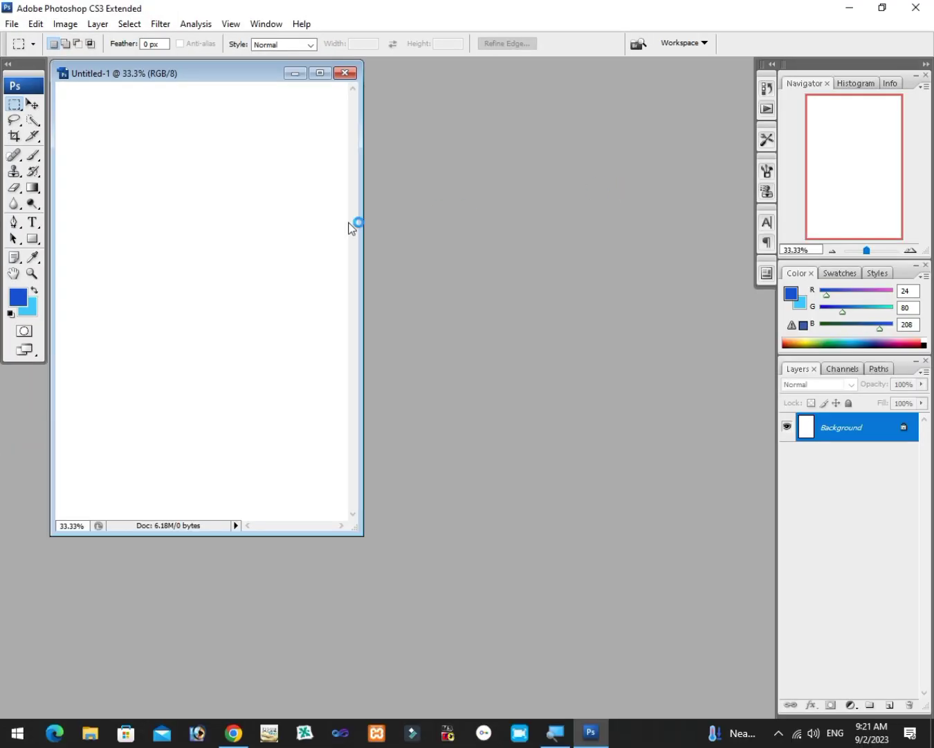
Open the Old Image photo from the Samples folder.
key(ctrl+o)
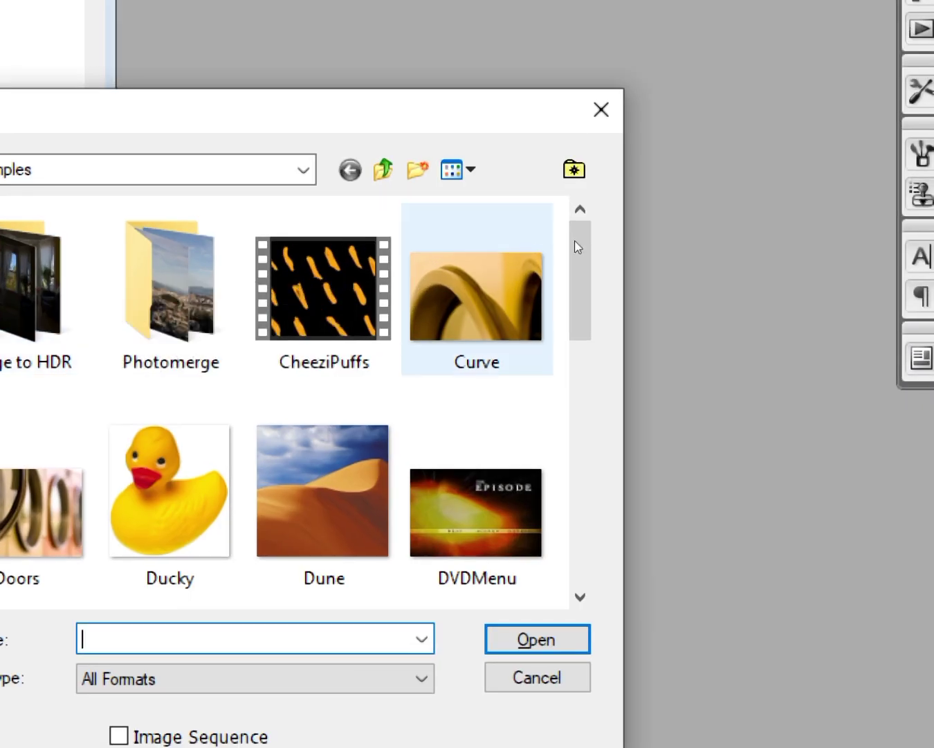
drag(581, 280, 581, 401)
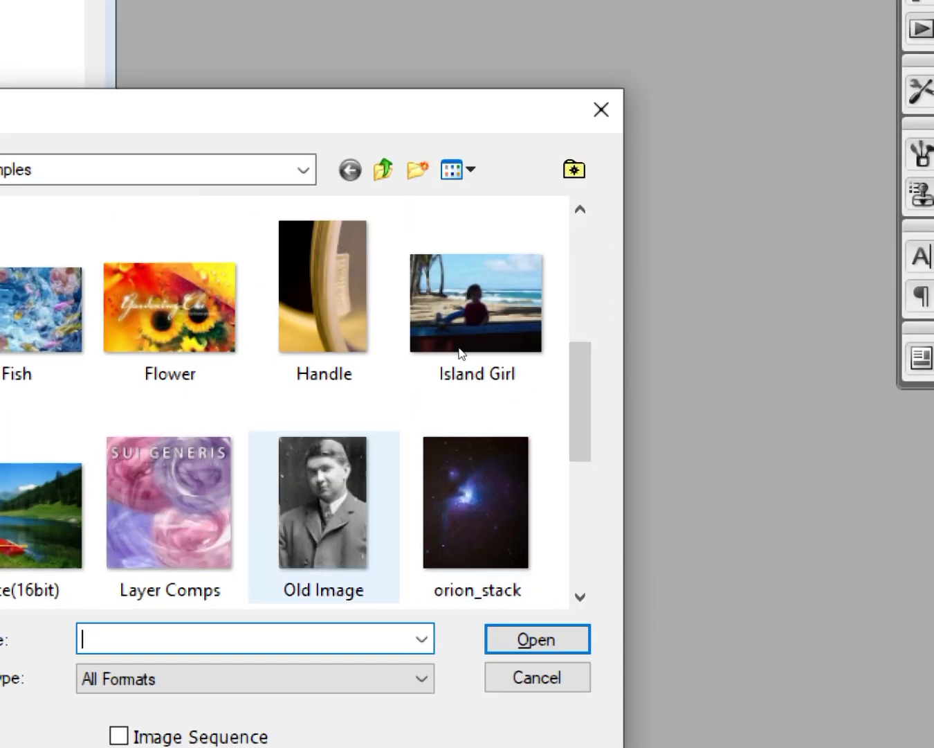
click(317, 488)
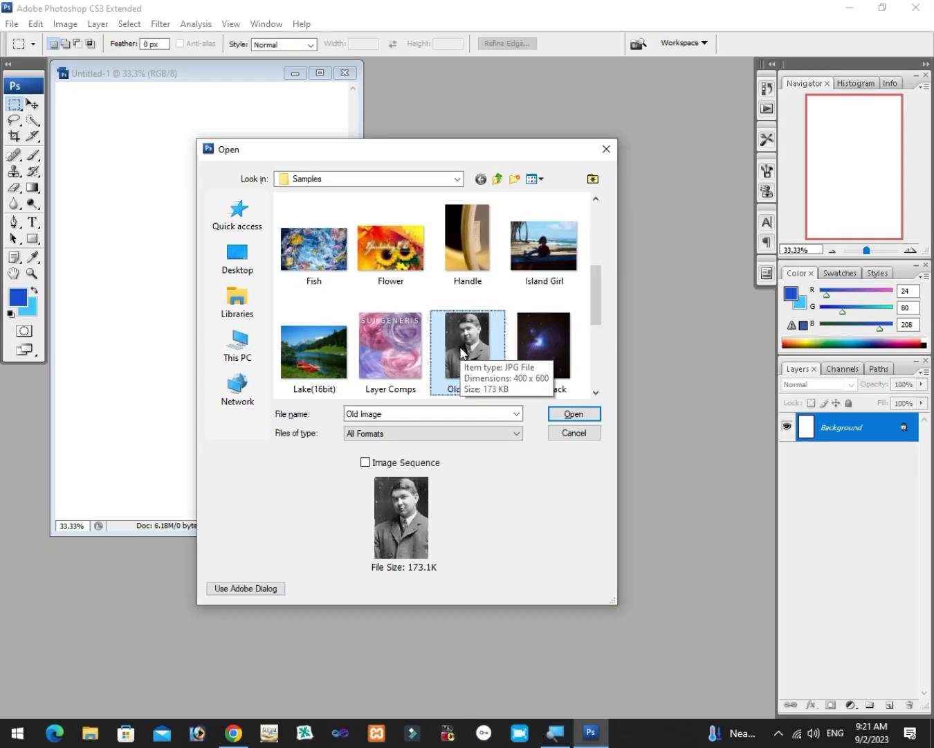
click(571, 416)
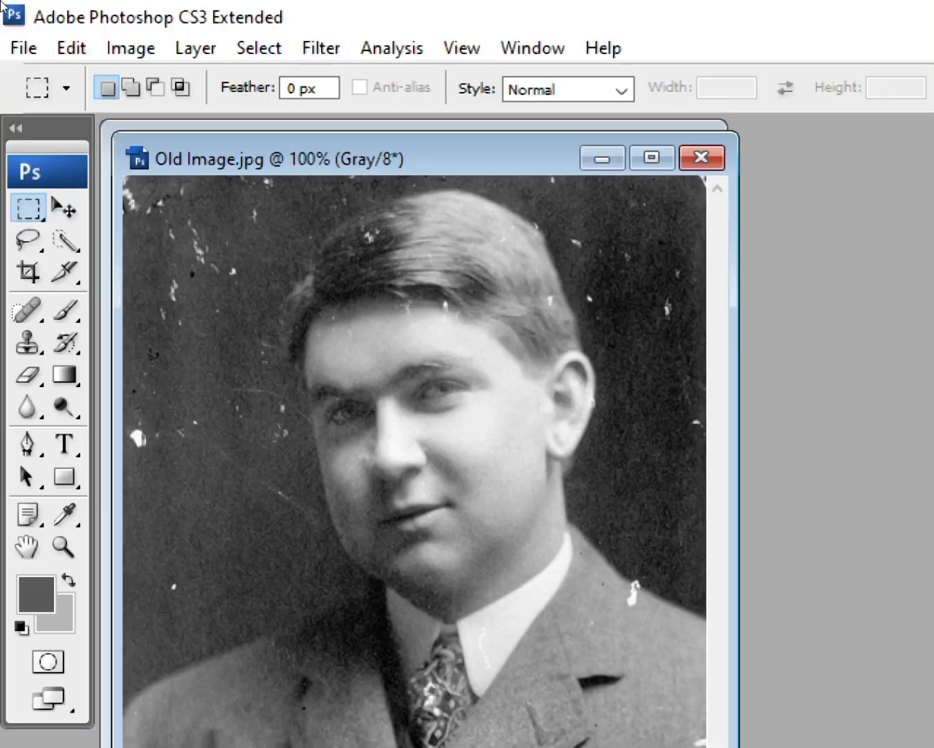
Activate the Move tool and shift the Old Image.jpg window aside so the blank document behind it shows.
click(63, 208)
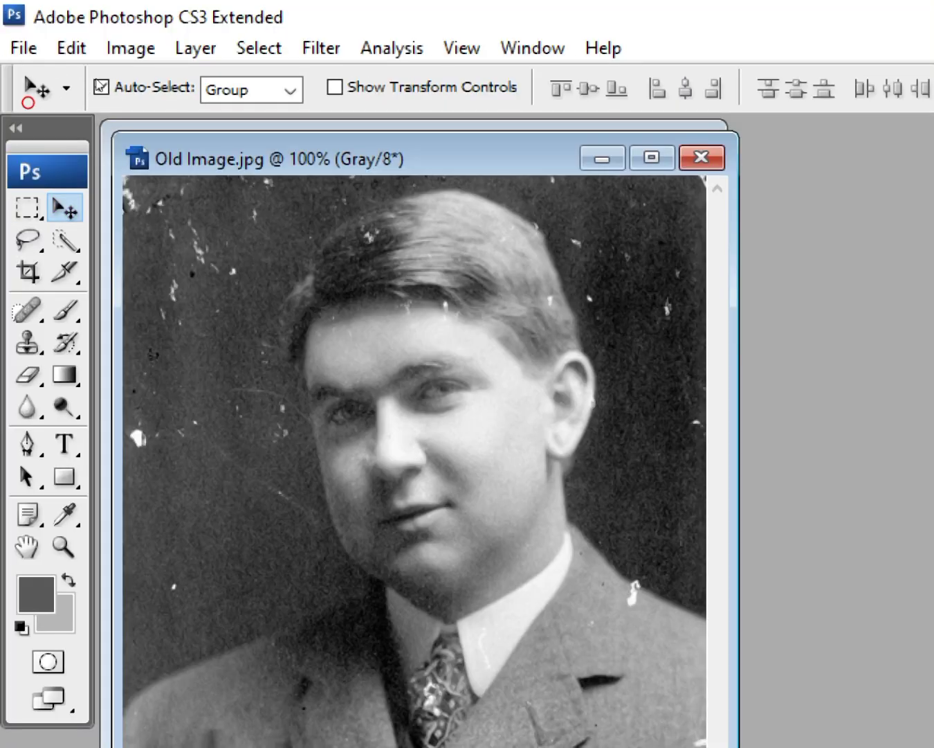
drag(195, 158, 524, 389)
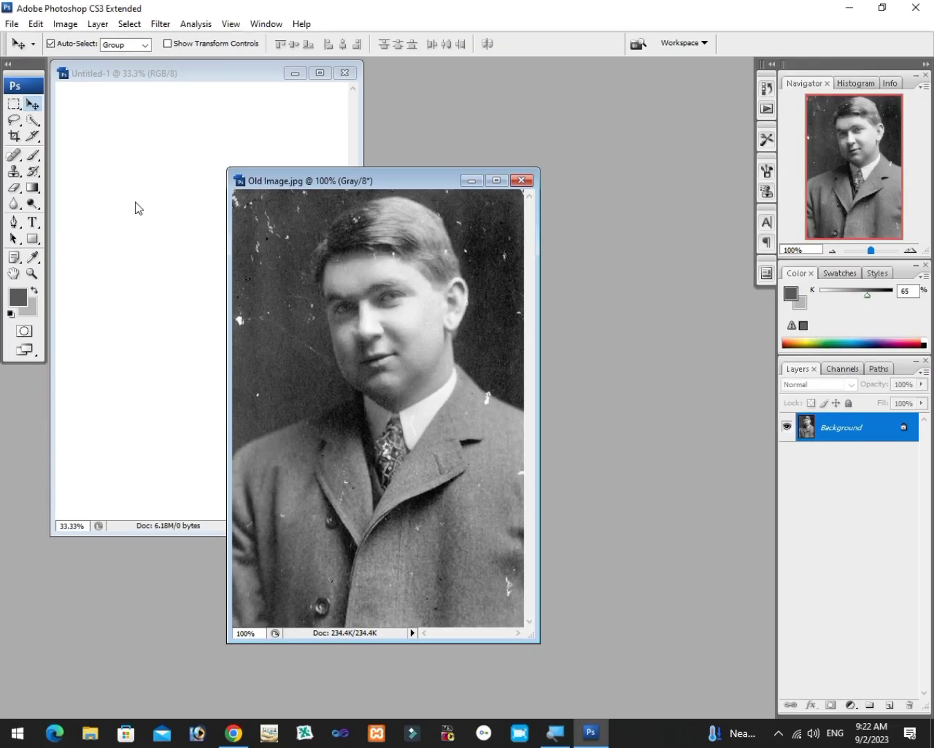
drag(341, 183, 291, 167)
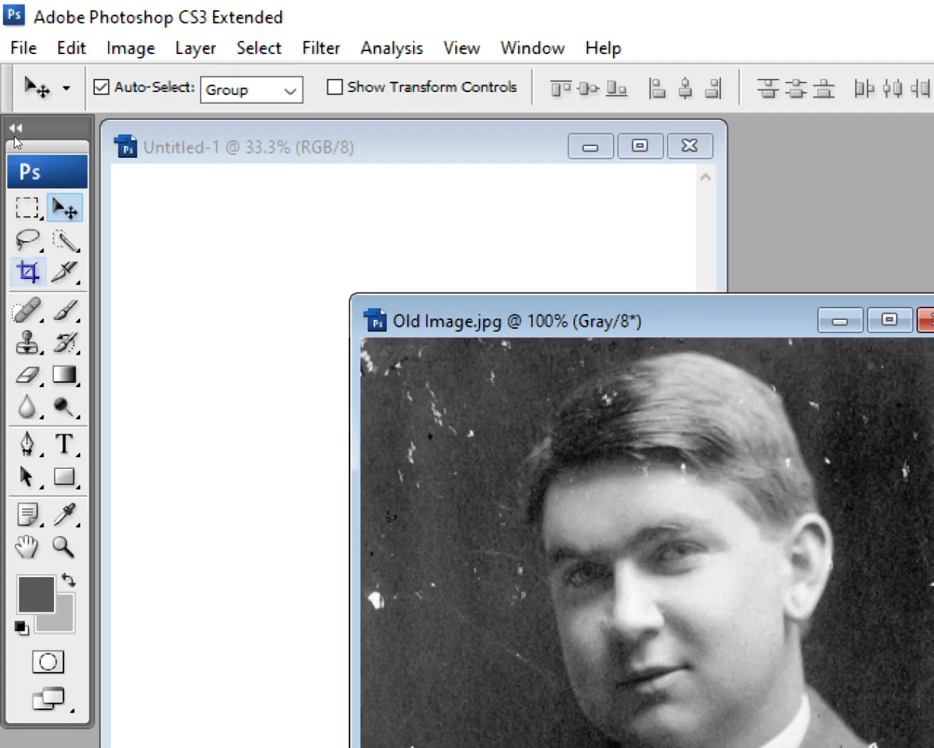
click(27, 272)
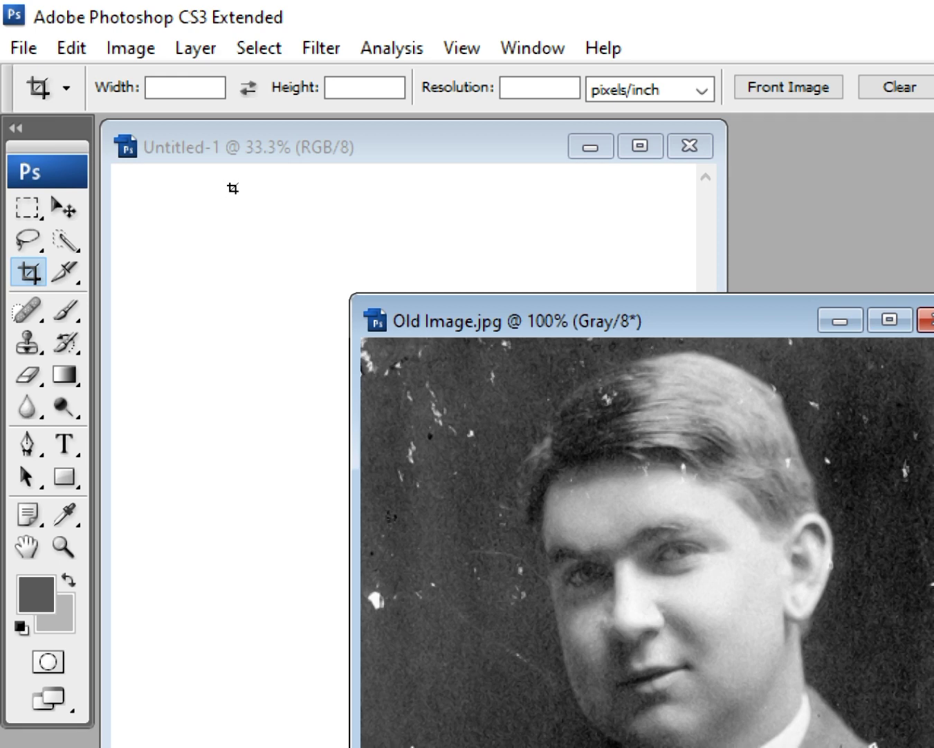
mouse_move(238, 187)
mouse_down()
mouse_move(407, 325)
mouse_move(426, 421)
mouse_up()
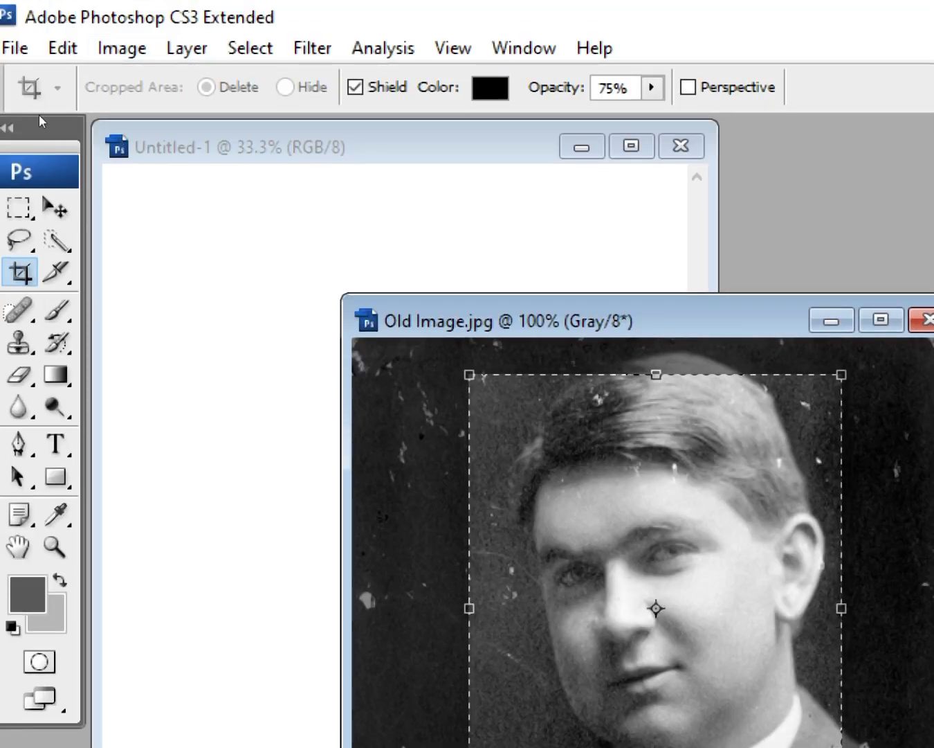
key(v)
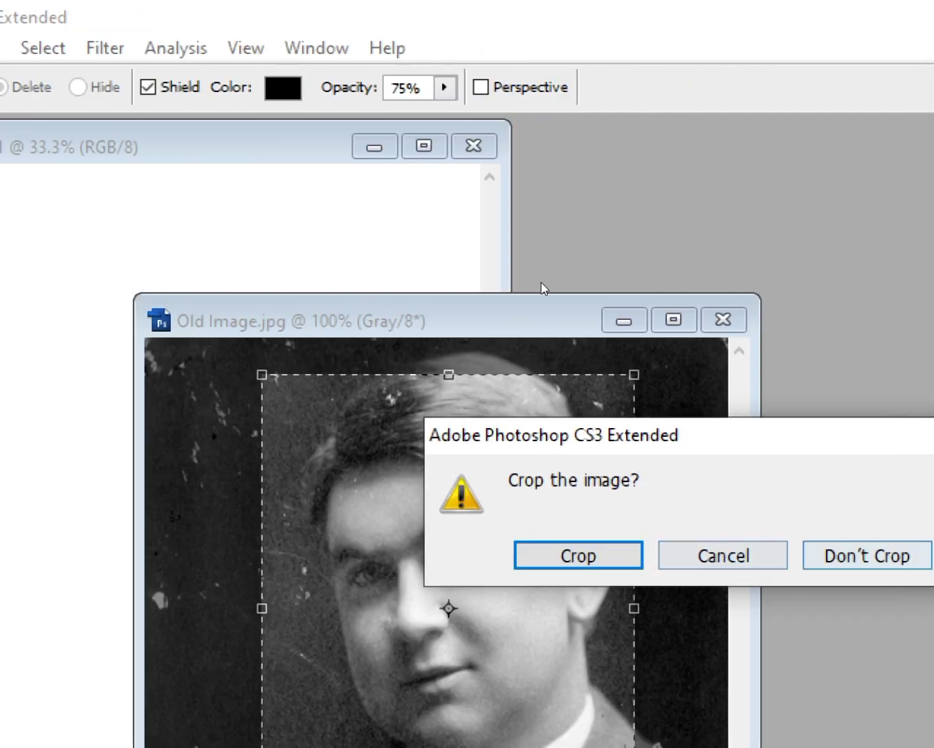
key(d)
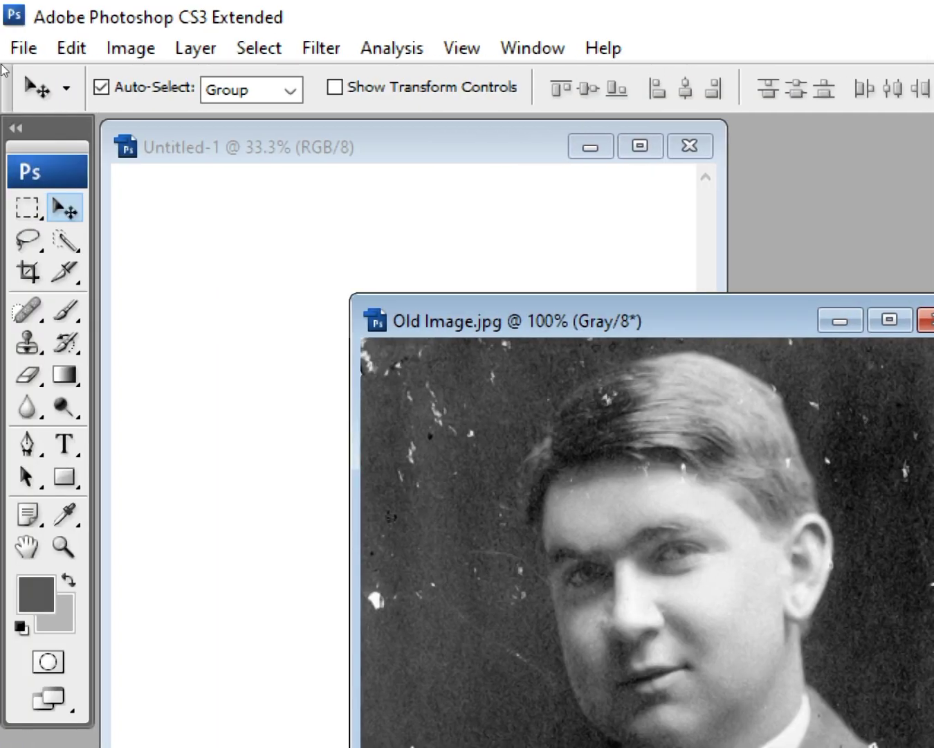
Crop Old Image.jpg to the man's head and shoulders, from the photo's upper edge down to the jacket lapels.
key(c)
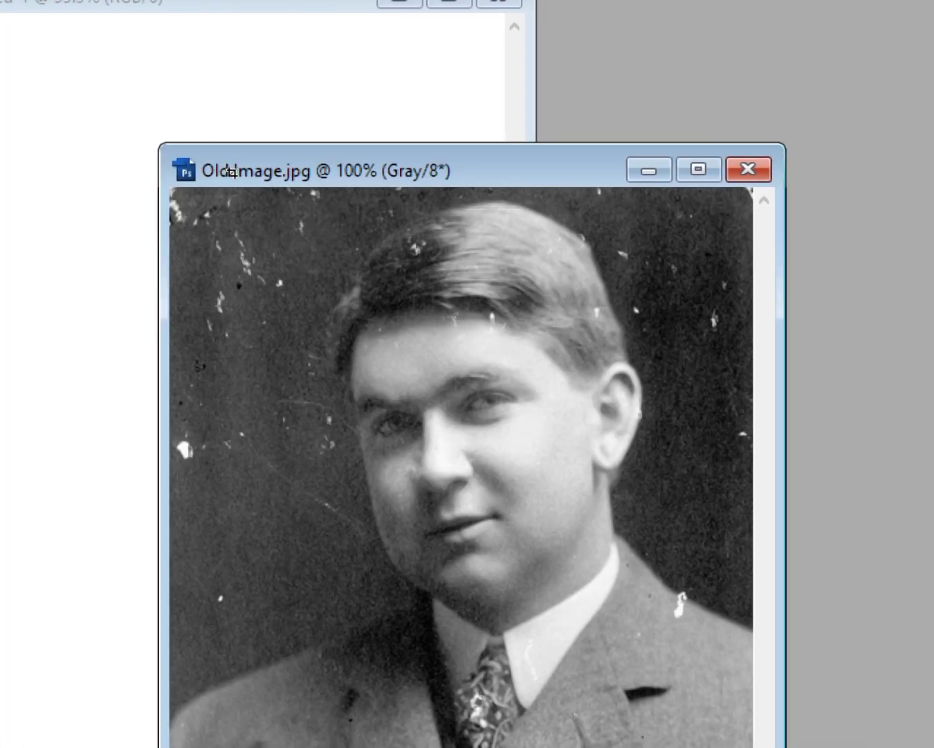
drag(256, 181, 447, 474)
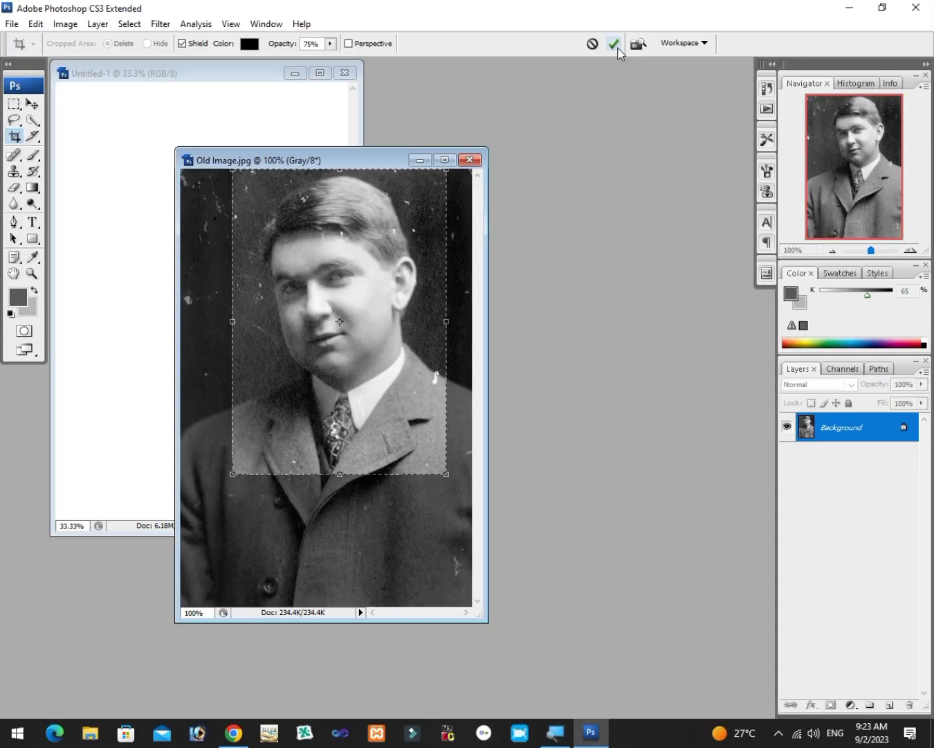
click(780, 87)
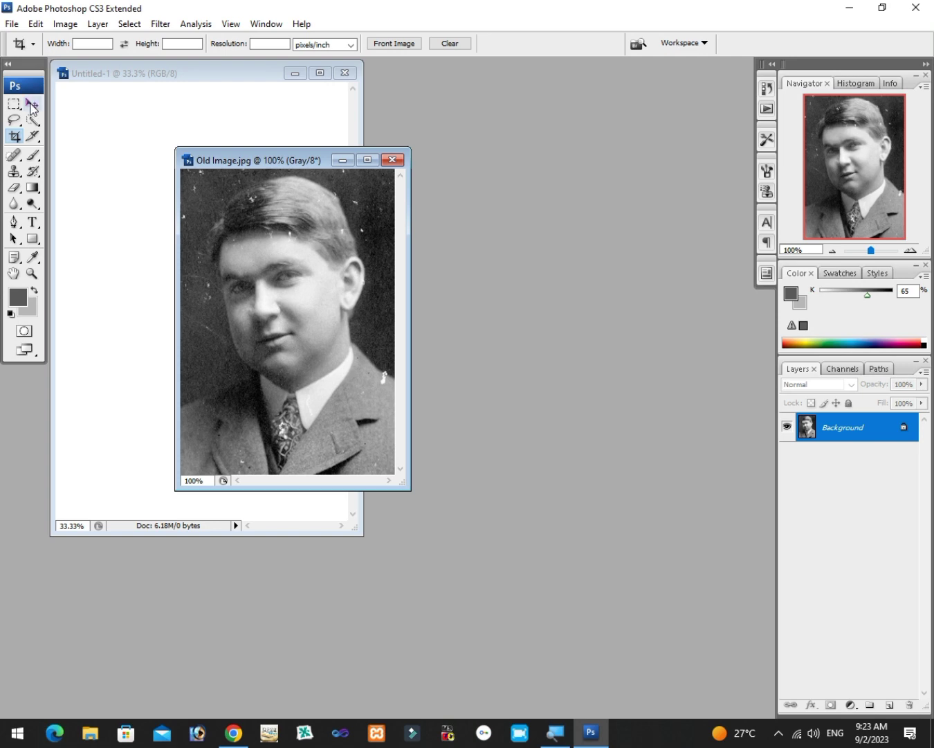
Copy the cropped portrait into the Untitled-1 document with the Move tool and close Old Image.jpg without saving.
click(32, 103)
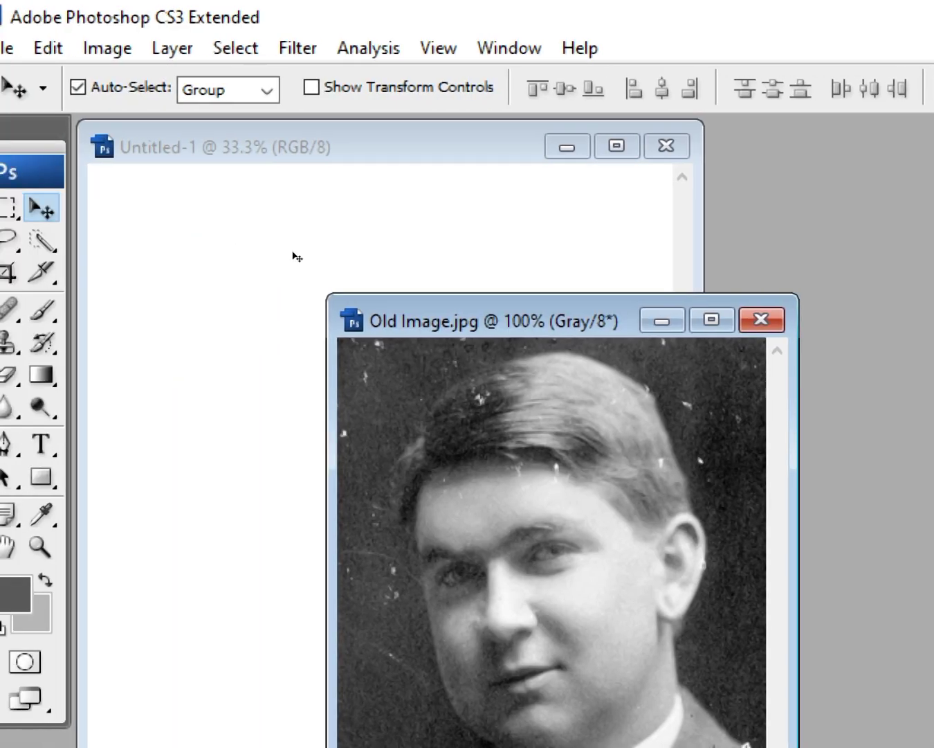
drag(293, 252, 118, 192)
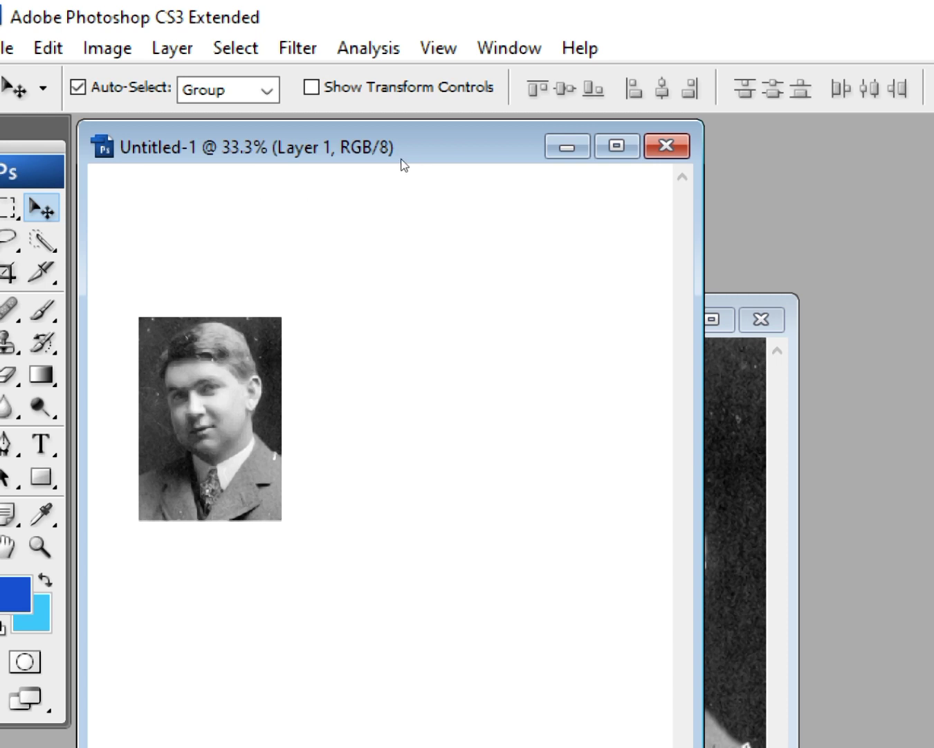
click(761, 319)
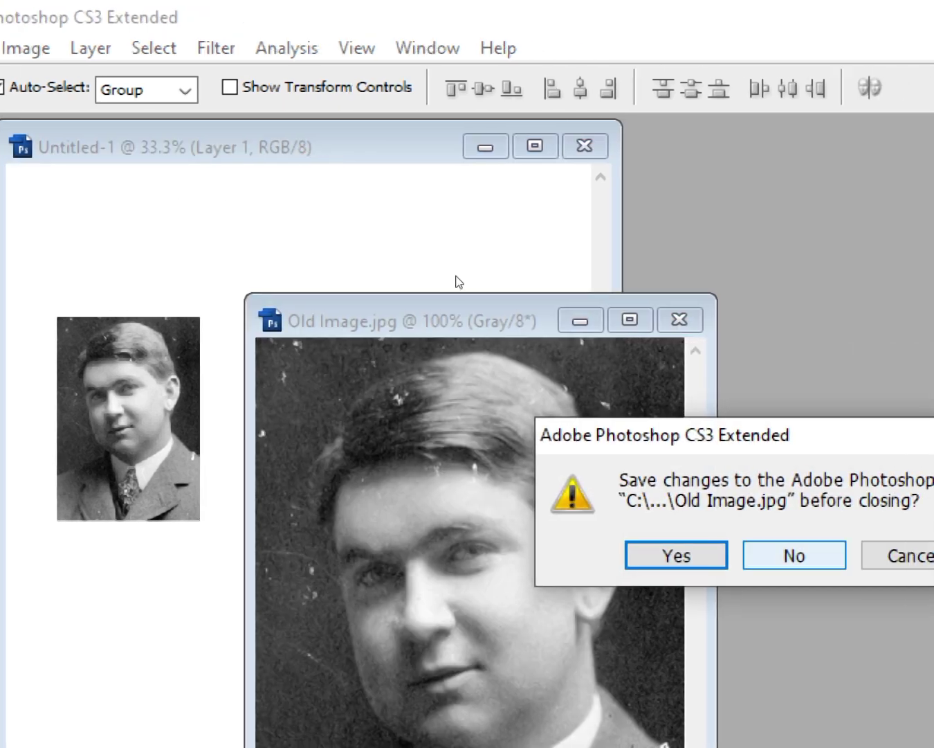
click(876, 555)
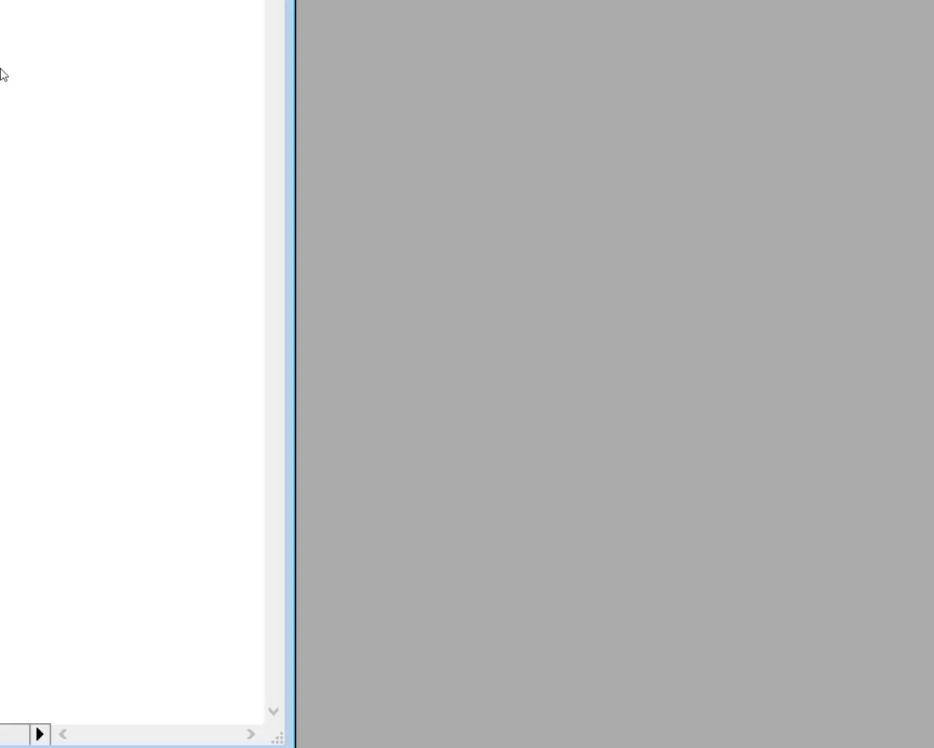
Position the portrait in the page's upper-left corner and move the document window away from the toolbox.
drag(121, 190, 104, 125)
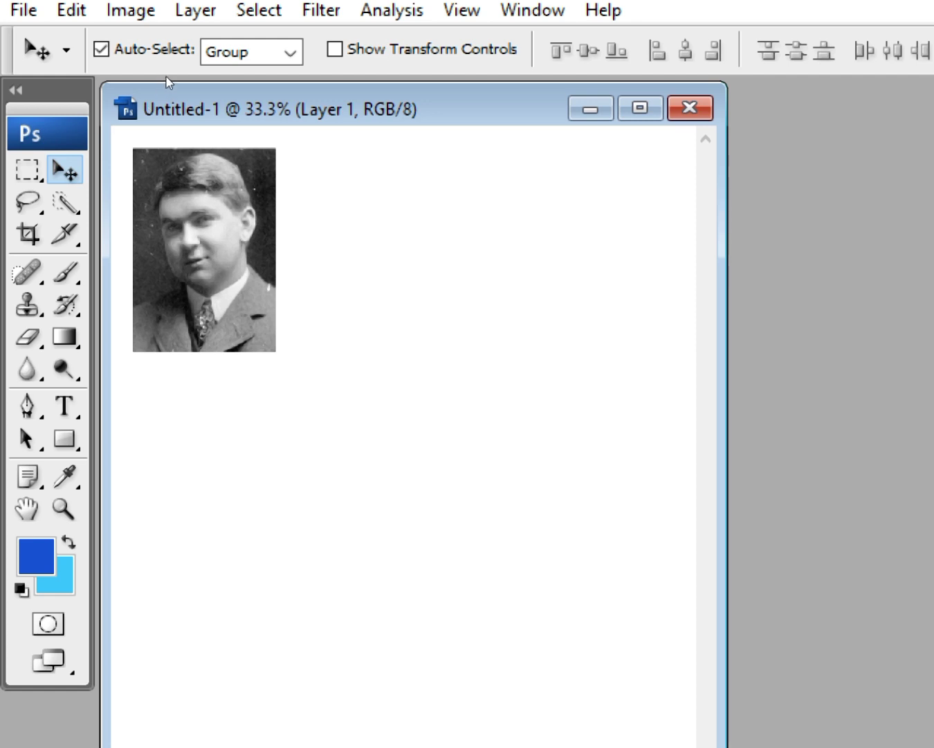
drag(166, 77, 232, 91)
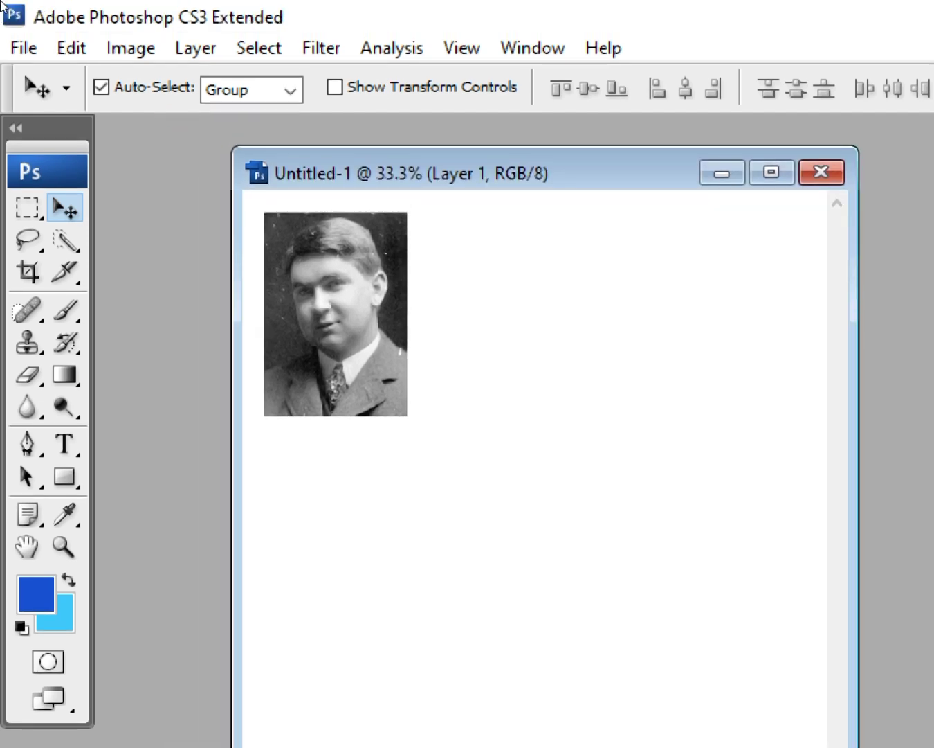
Start a Stroke on the portrait layer and set its color to near-black #0f0f10.
click(20, 10)
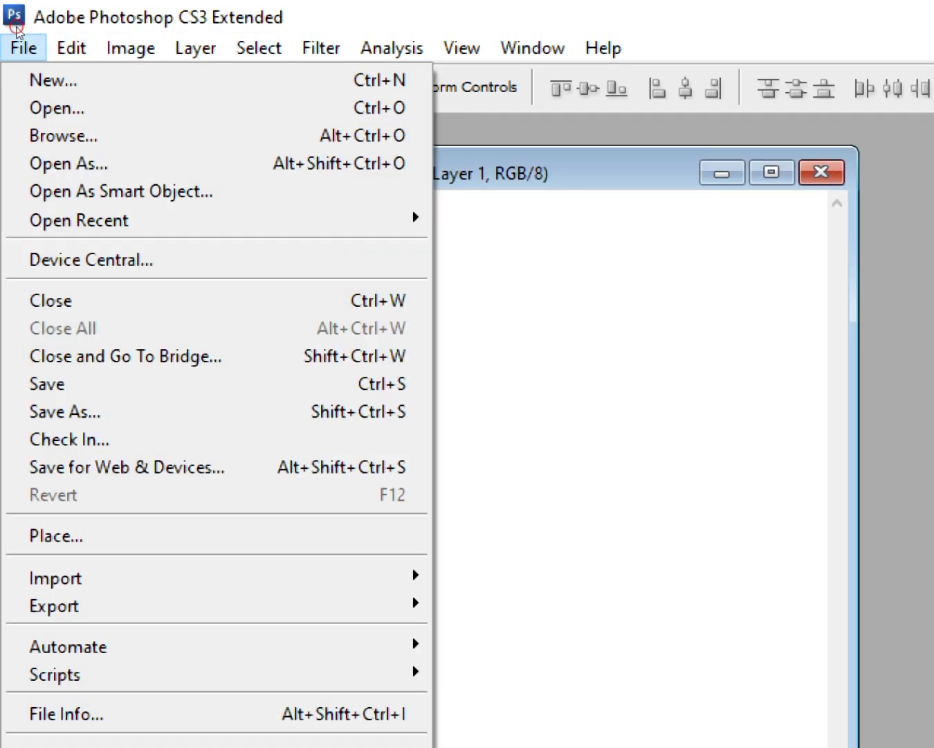
key(Right)
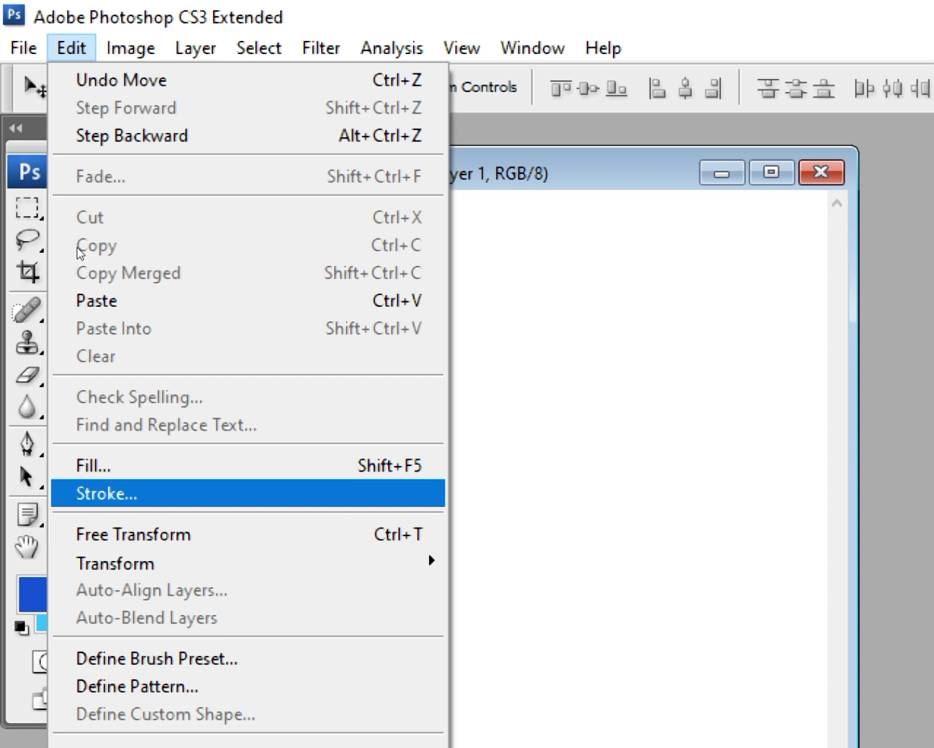
click(154, 492)
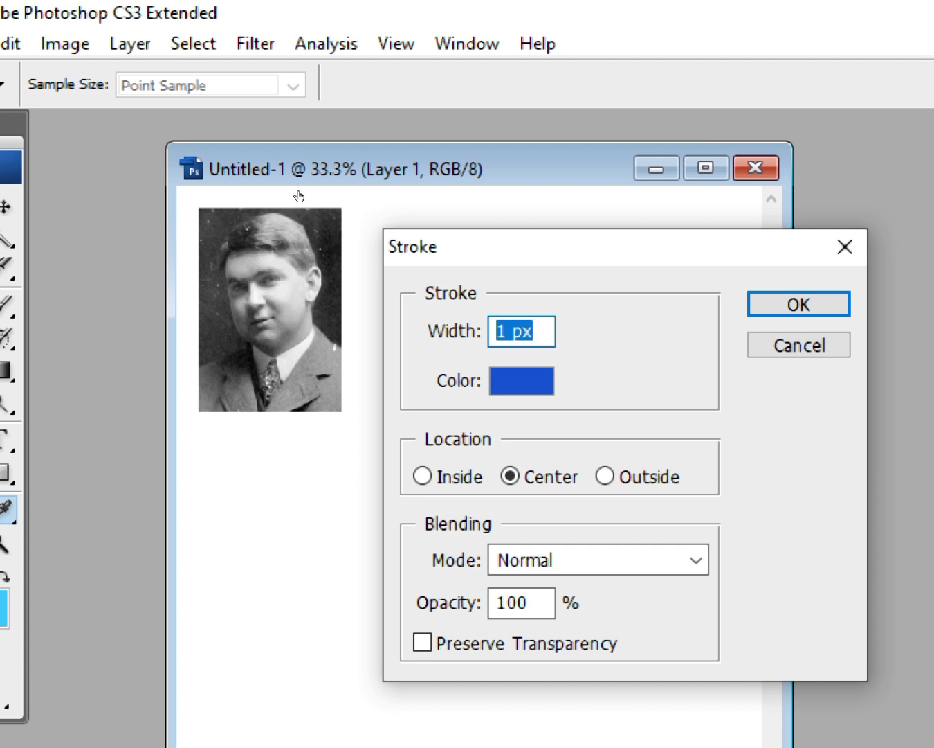
click(522, 380)
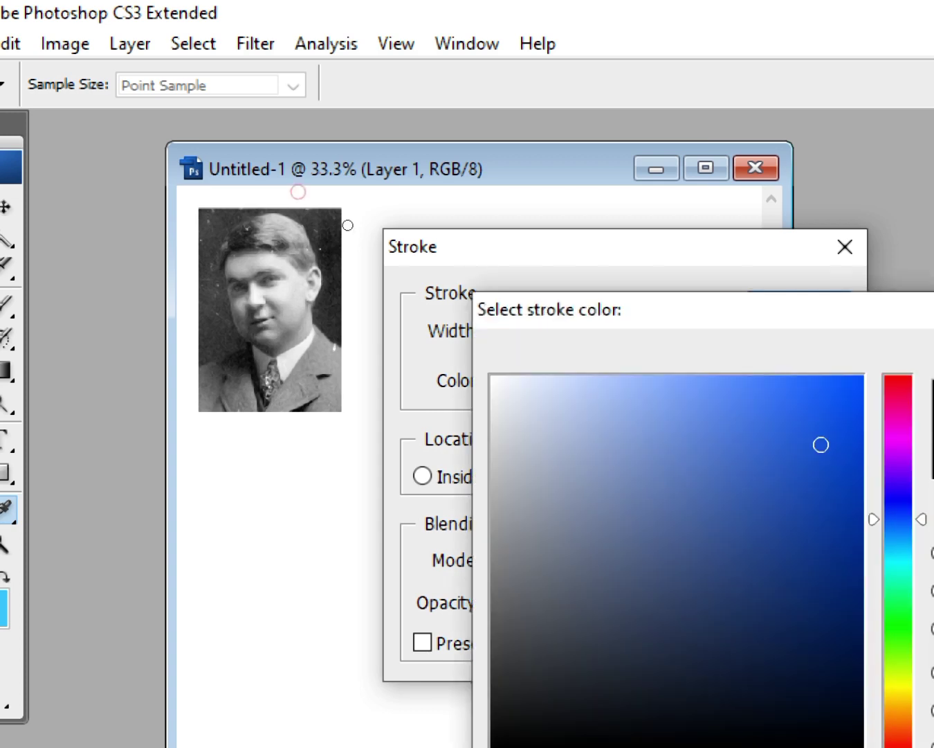
drag(682, 642, 559, 746)
mouse_move(559, 674)
mouse_down()
mouse_move(520, 674)
mouse_move(511, 653)
mouse_up()
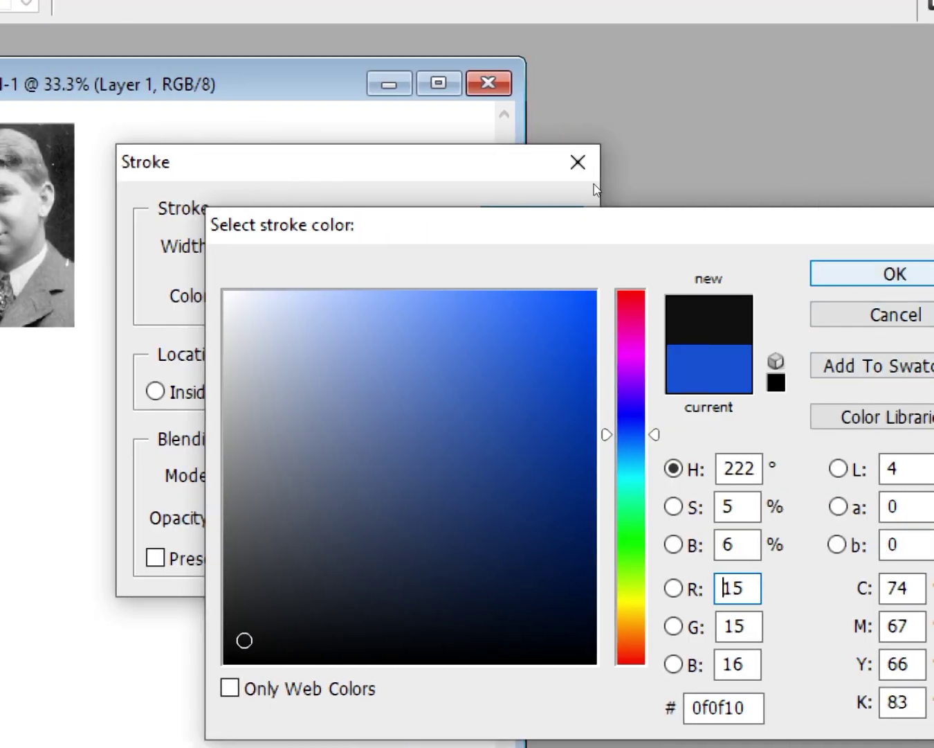
key(Return)
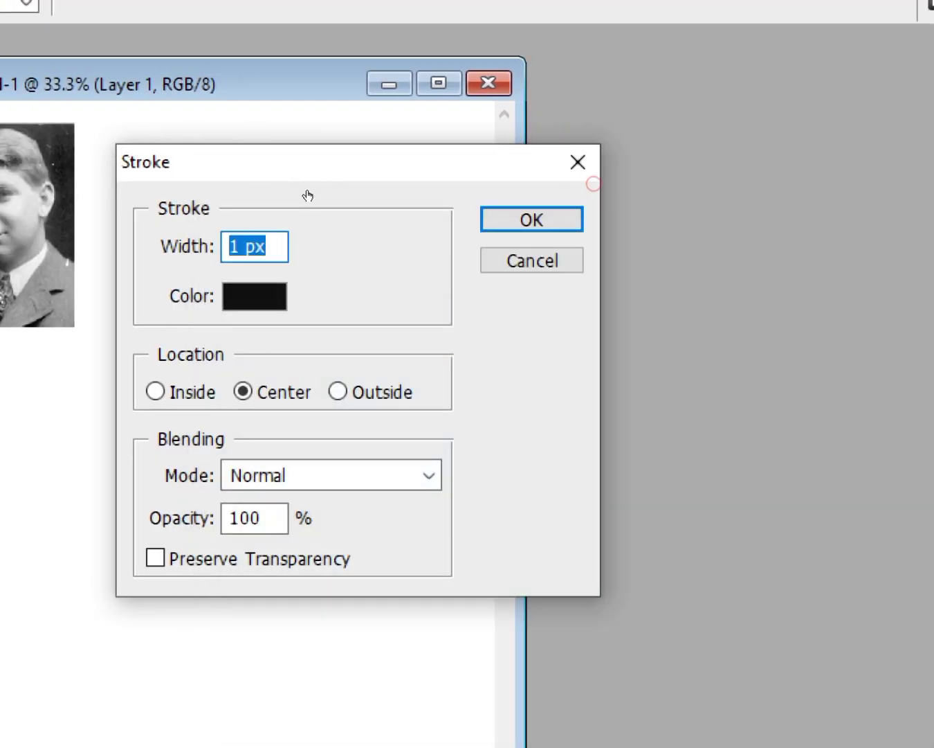
Set the portrait's centered stroke to 6 px wide in blue (RGB 33, 97, 244) and apply it.
key(BackSpace)
key(BackSpace)
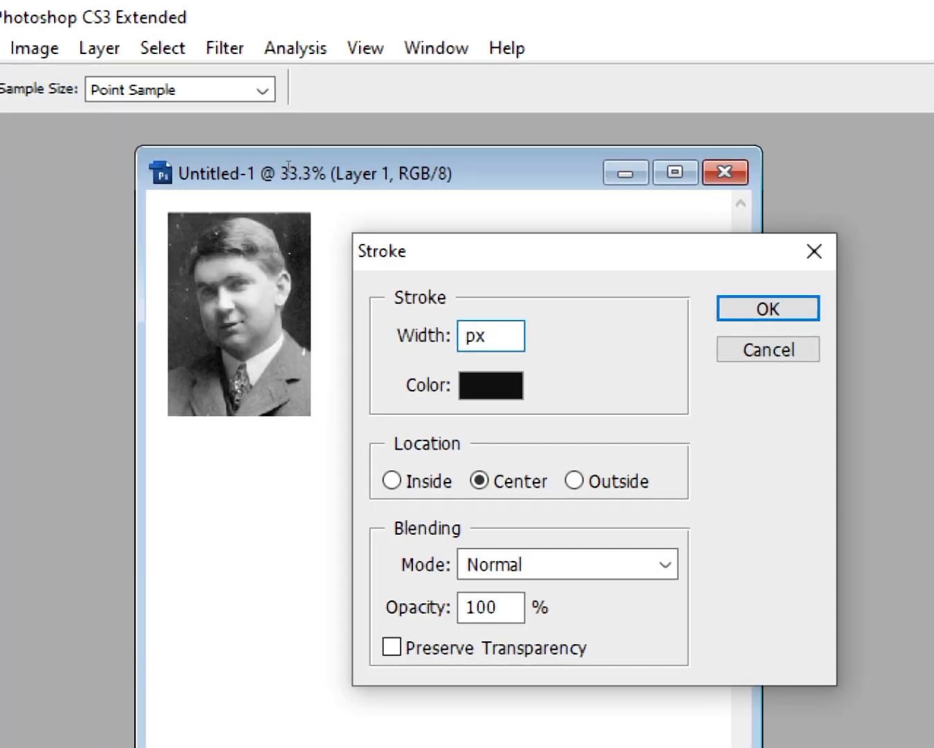
text(6)
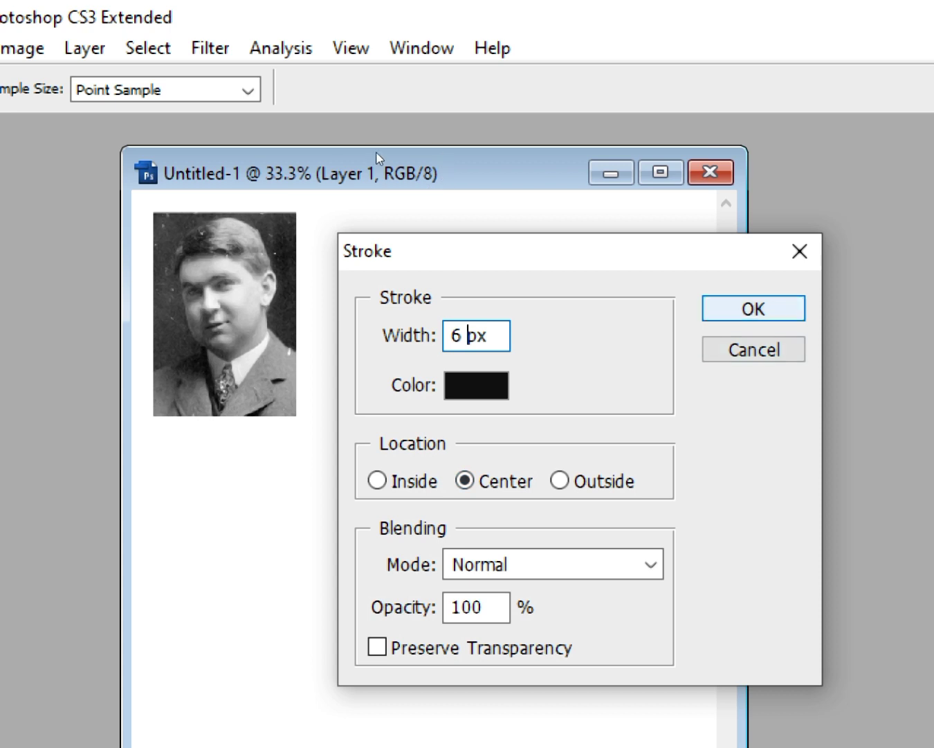
click(476, 385)
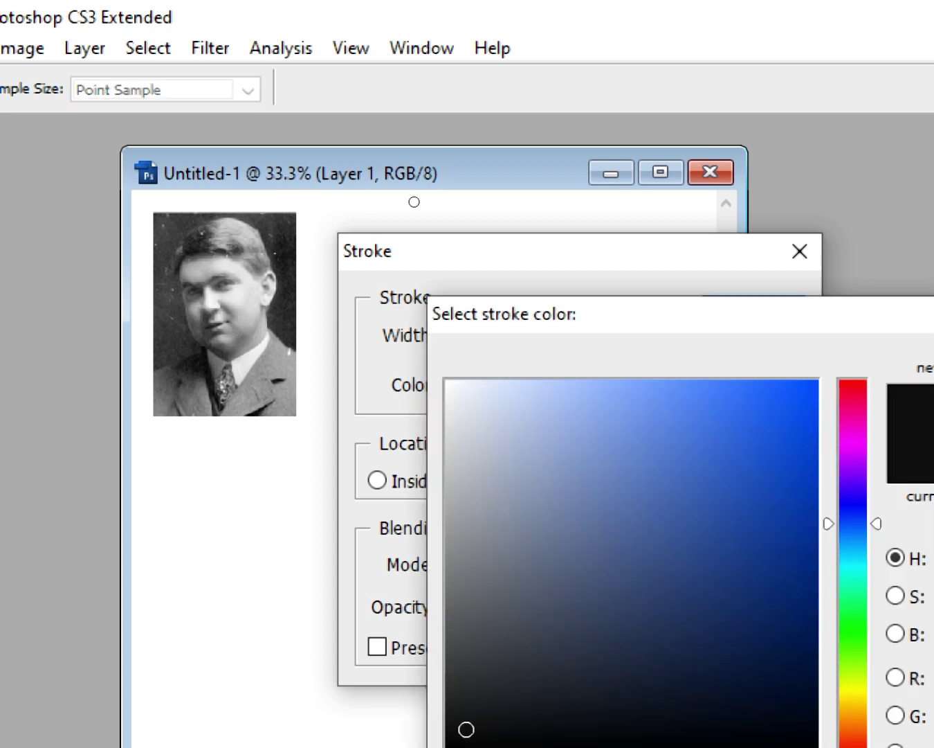
click(853, 381)
click(795, 395)
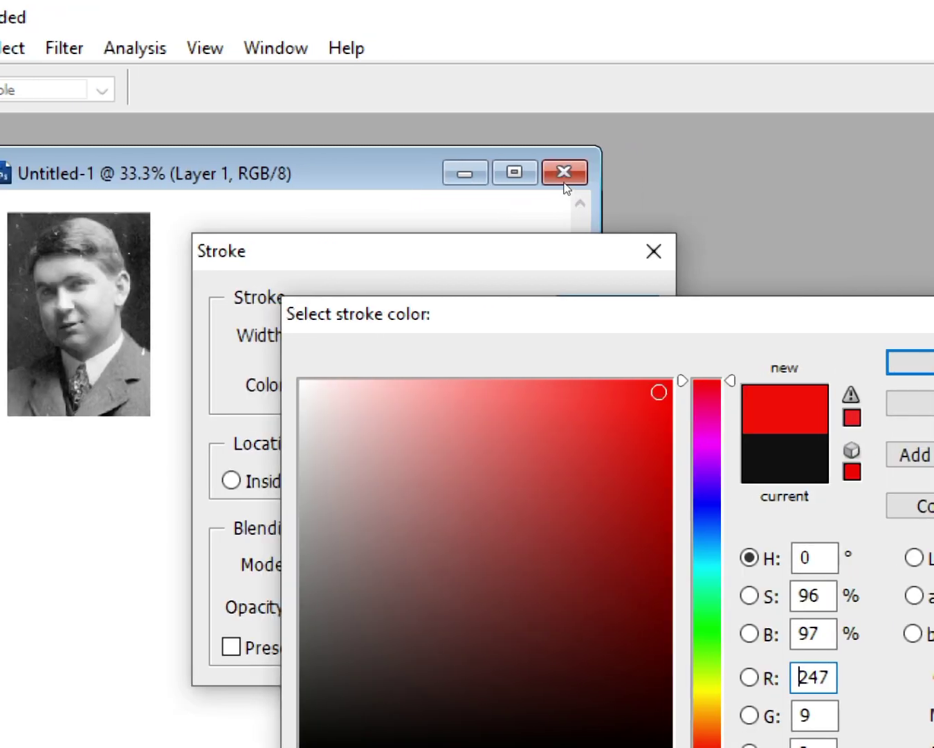
click(707, 522)
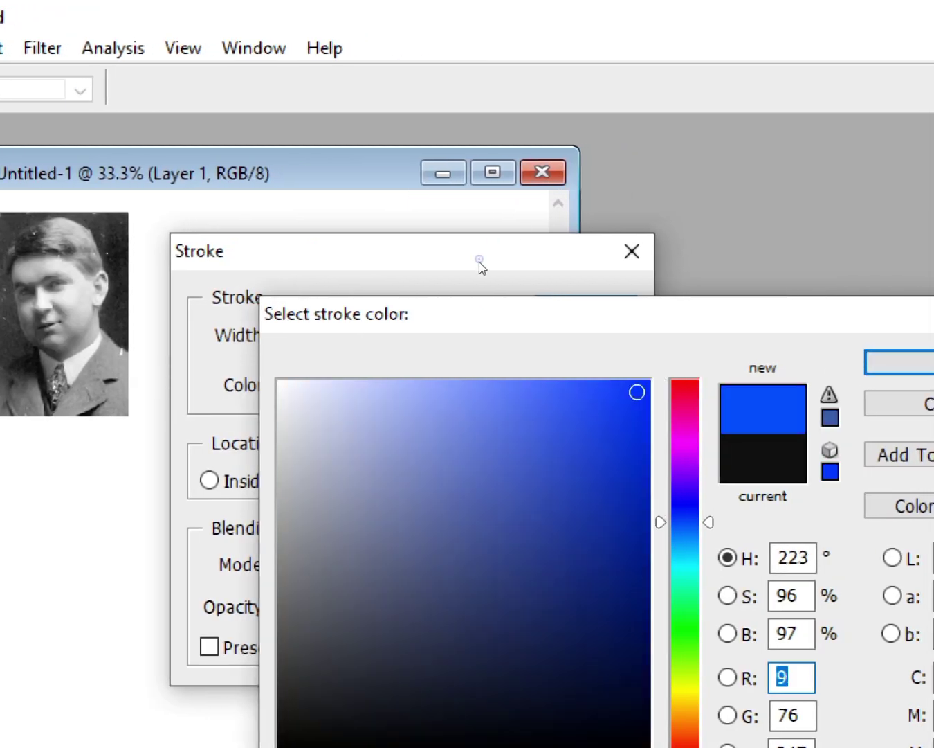
click(600, 396)
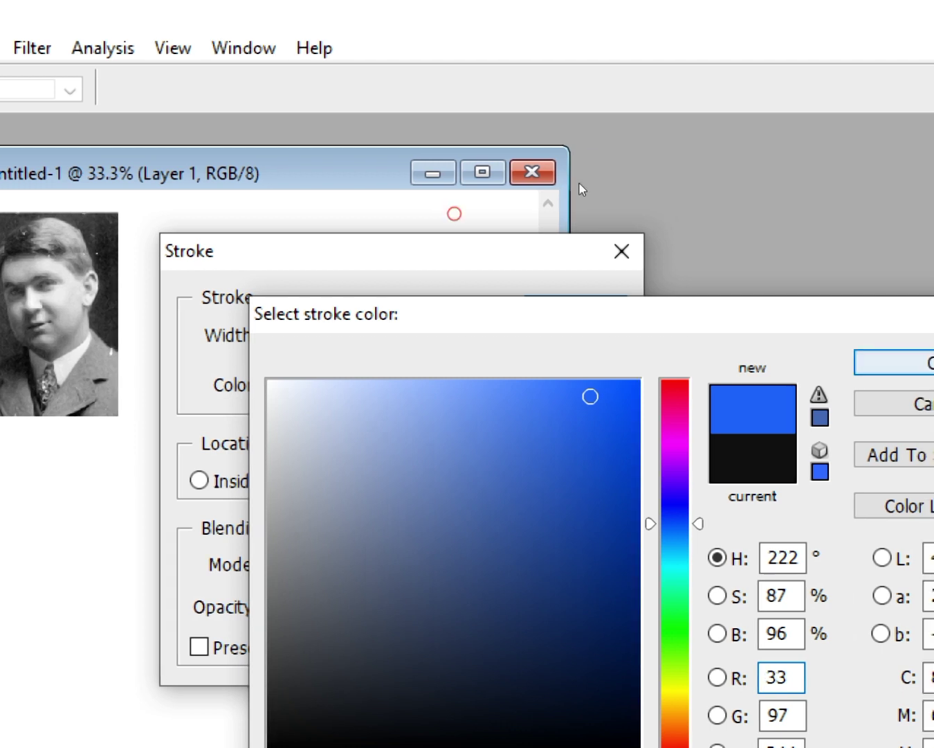
click(900, 363)
click(576, 308)
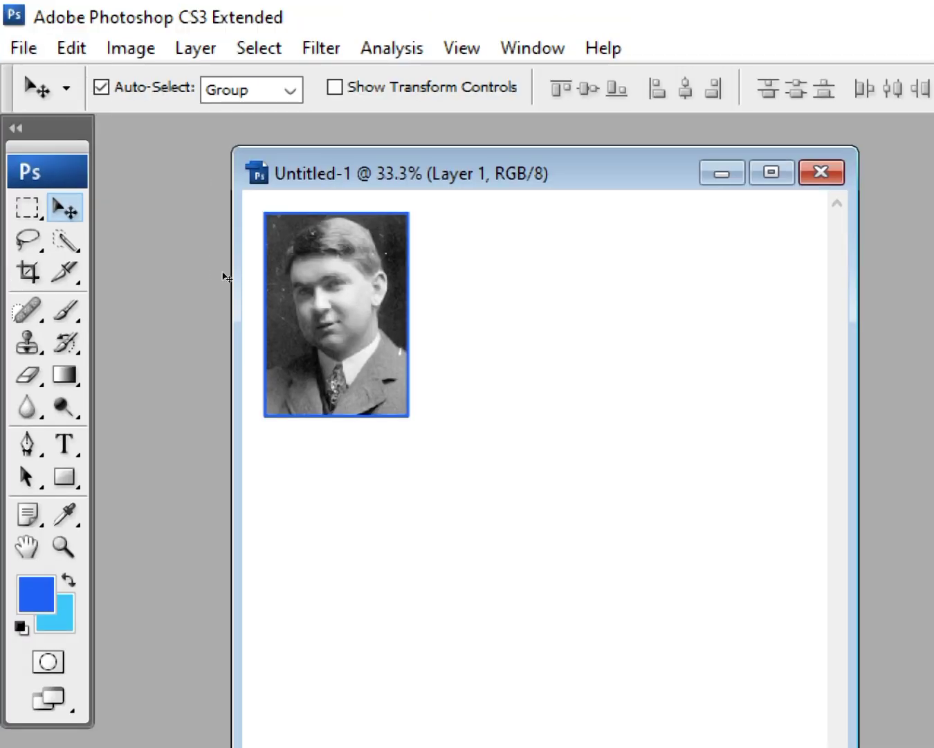
Duplicate the bordered portrait layer twice and place the copies beside the original to form a row of three.
key(ctrl+j)
mouse_move(160, 138)
mouse_down()
mouse_move(242, 147)
mouse_move(241, 141)
mouse_up()
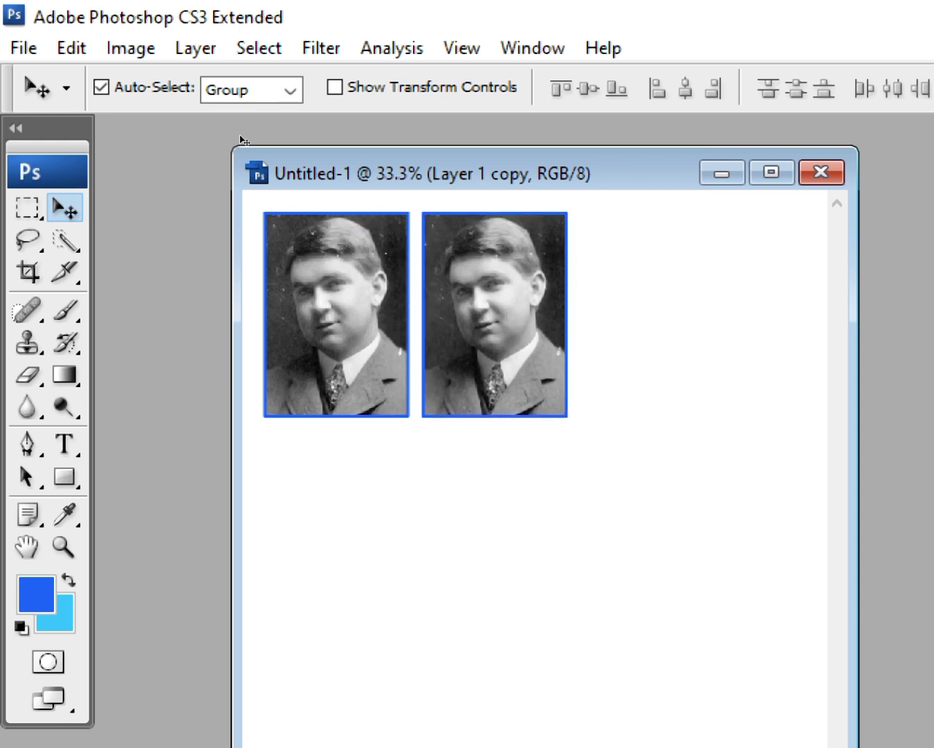
key(ctrl+j)
drag(241, 140, 324, 140)
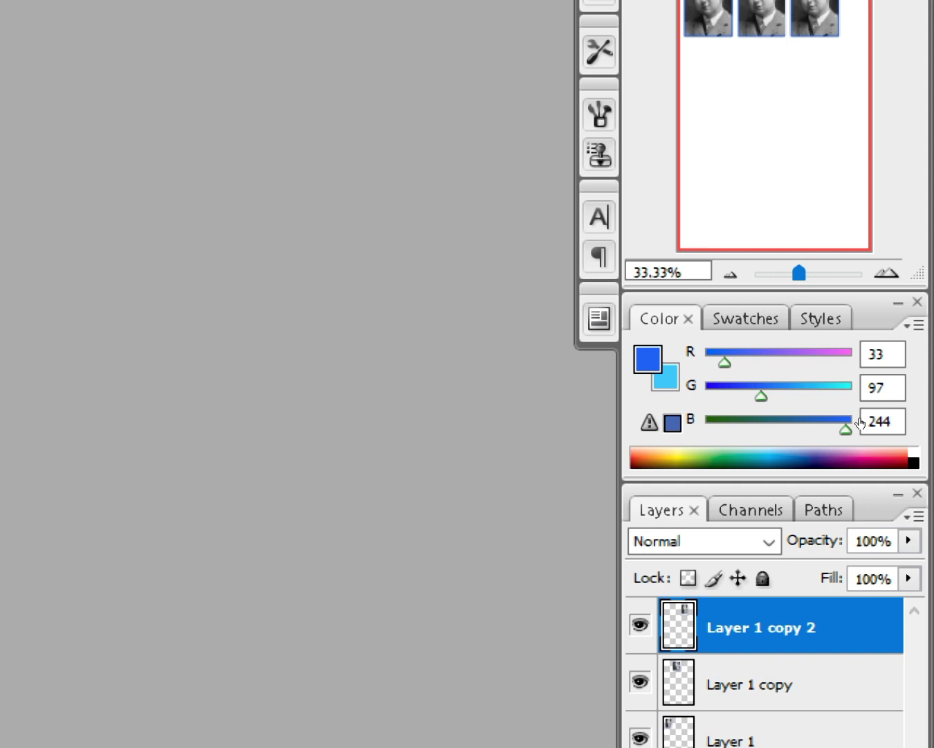
Try duplicating the third portrait's layer as Layer 1 copy 3 and placing the copy beneath the first portrait.
right_click(859, 608)
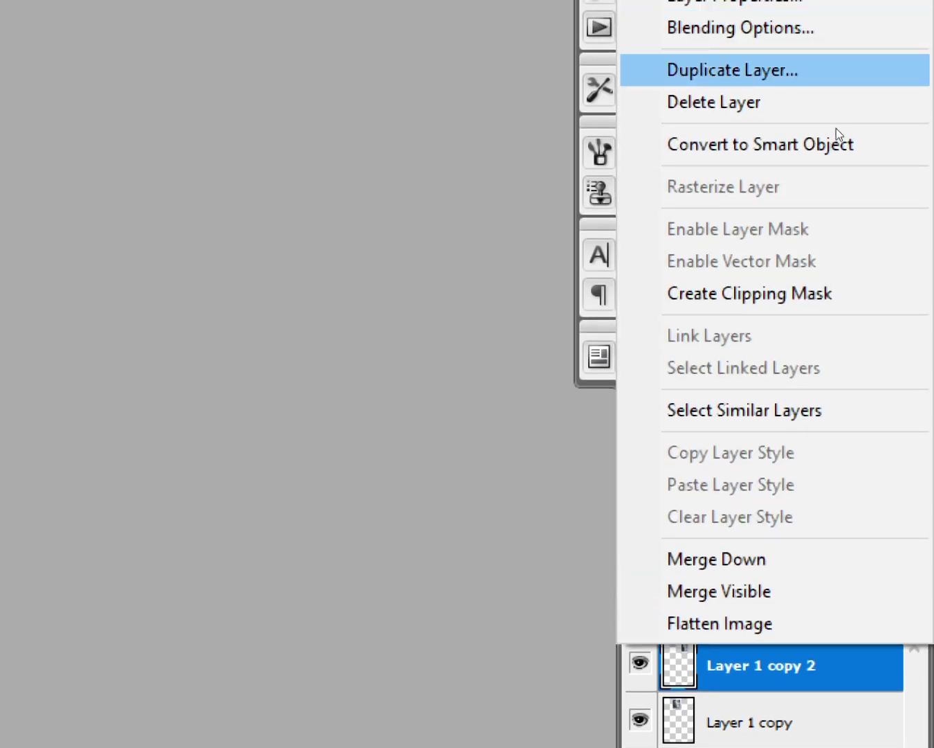
click(836, 127)
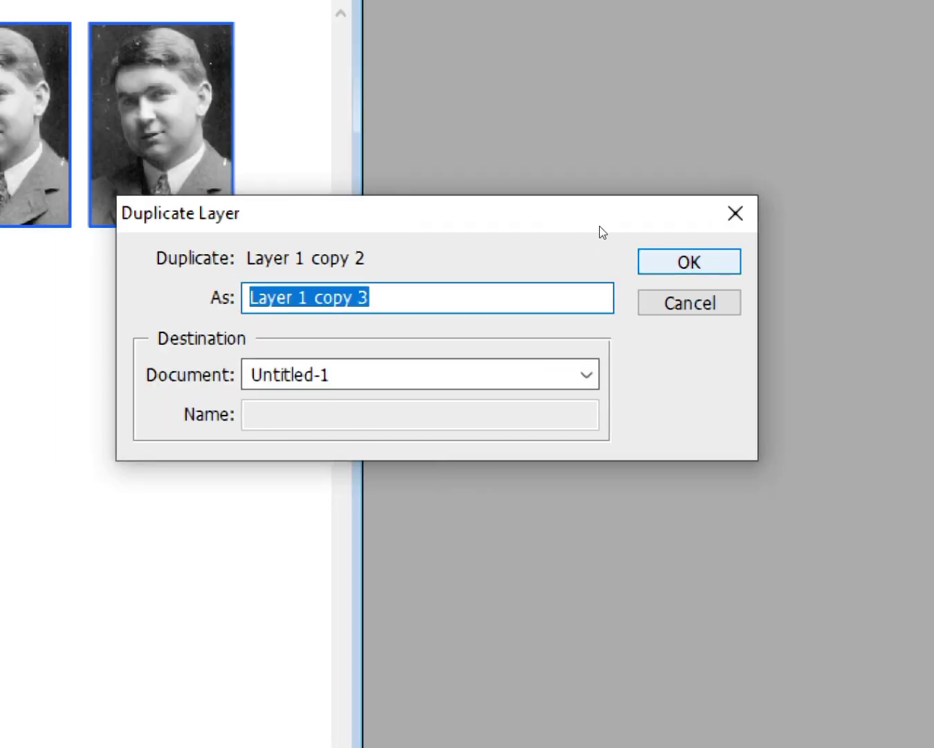
key(Return)
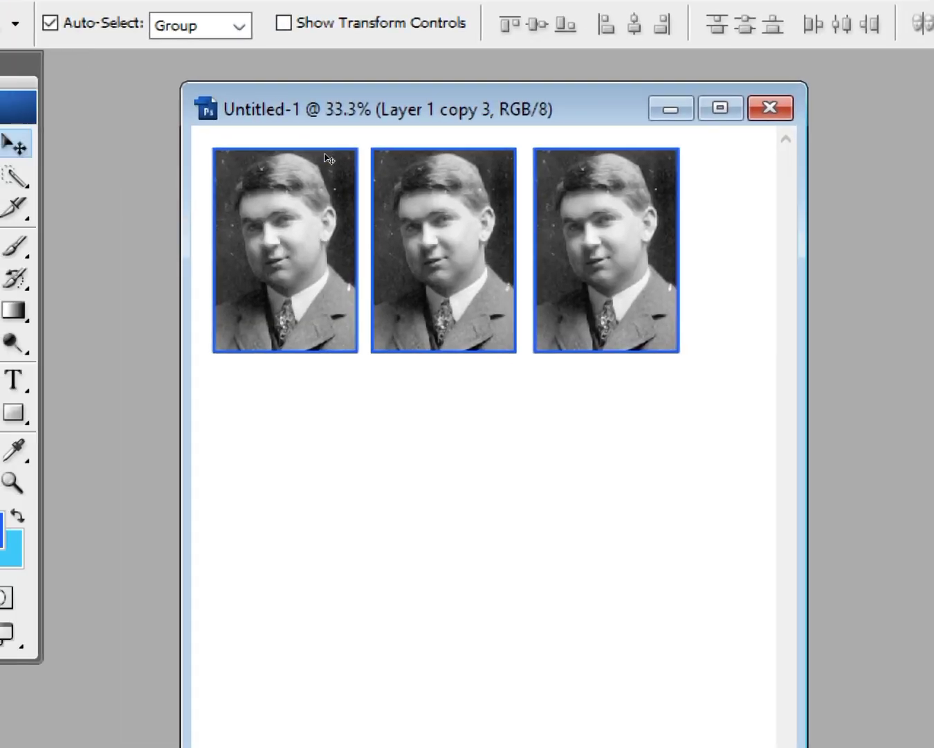
drag(326, 153, 167, 266)
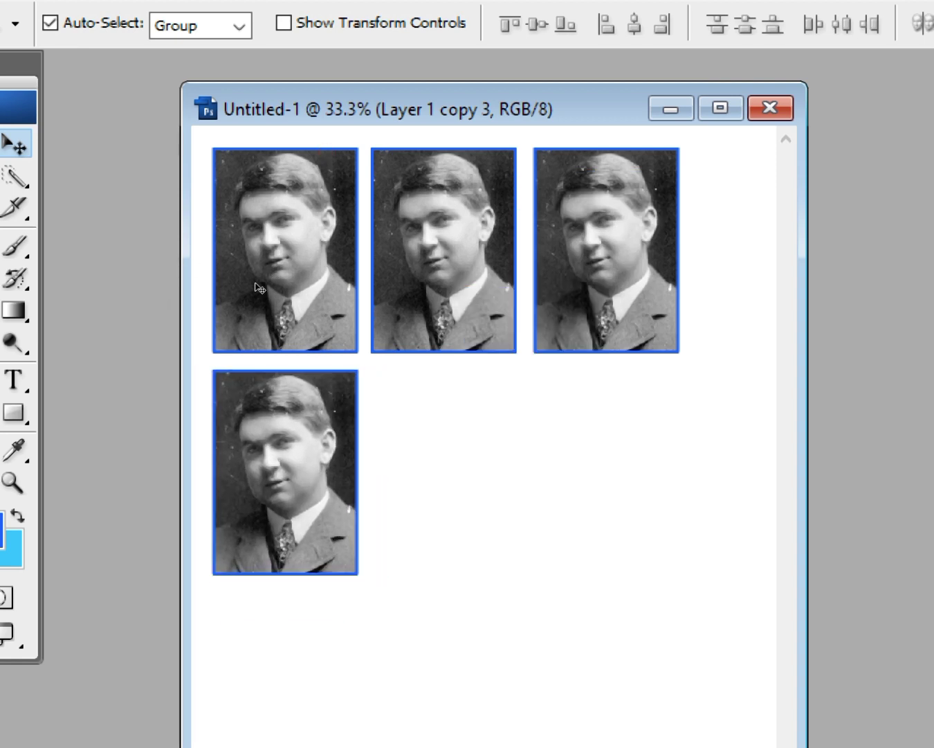
key(ctrl+z)
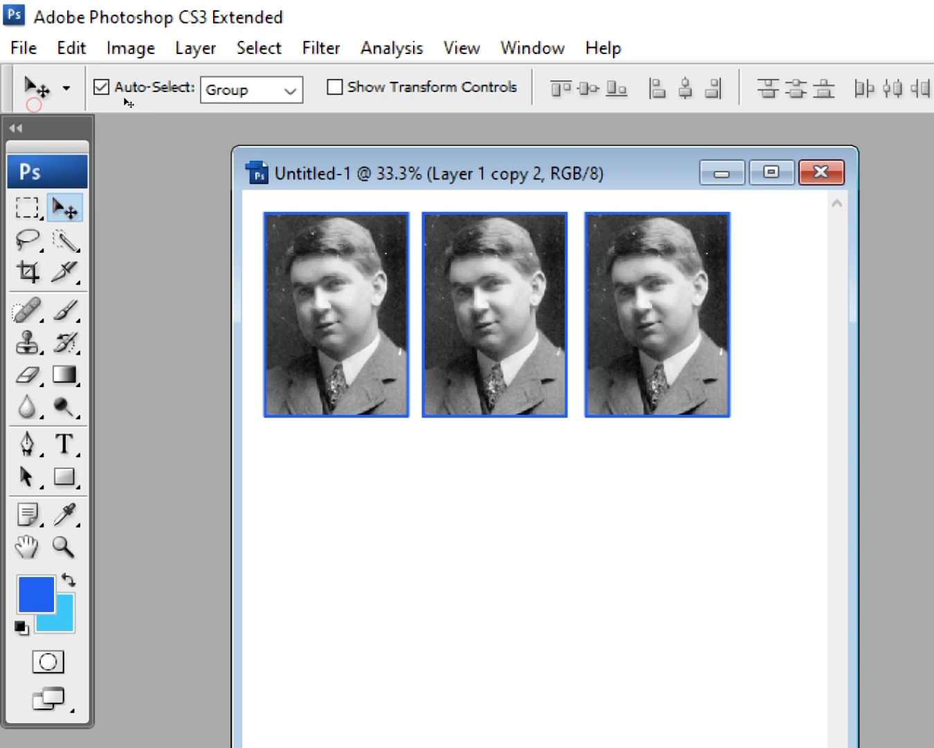
Select the row of three portraits and copy it downward twice to form a 3 x 3 grid, leaving only Layer 1 copy 7 selected.
drag(122, 96, 426, 245)
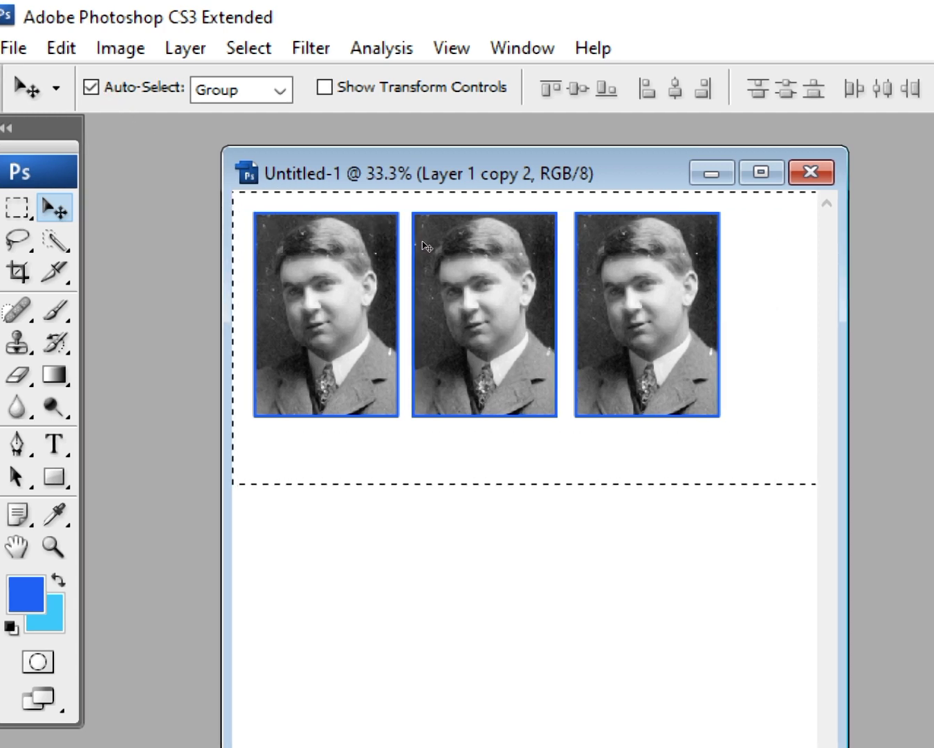
drag(422, 241, 413, 247)
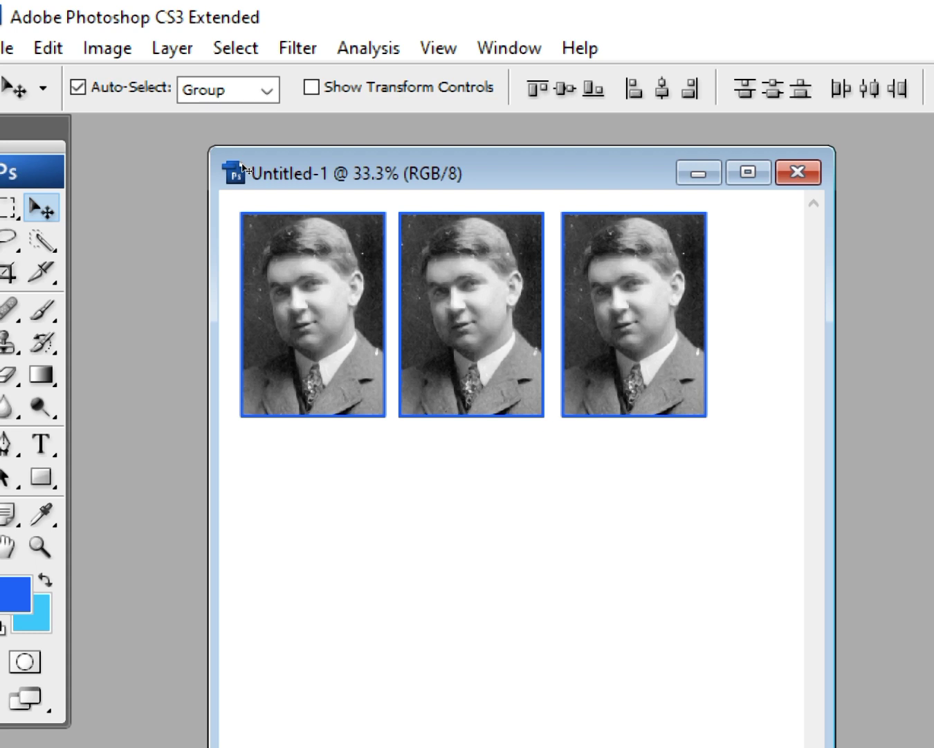
key(alt)
drag(243, 167, 243, 277)
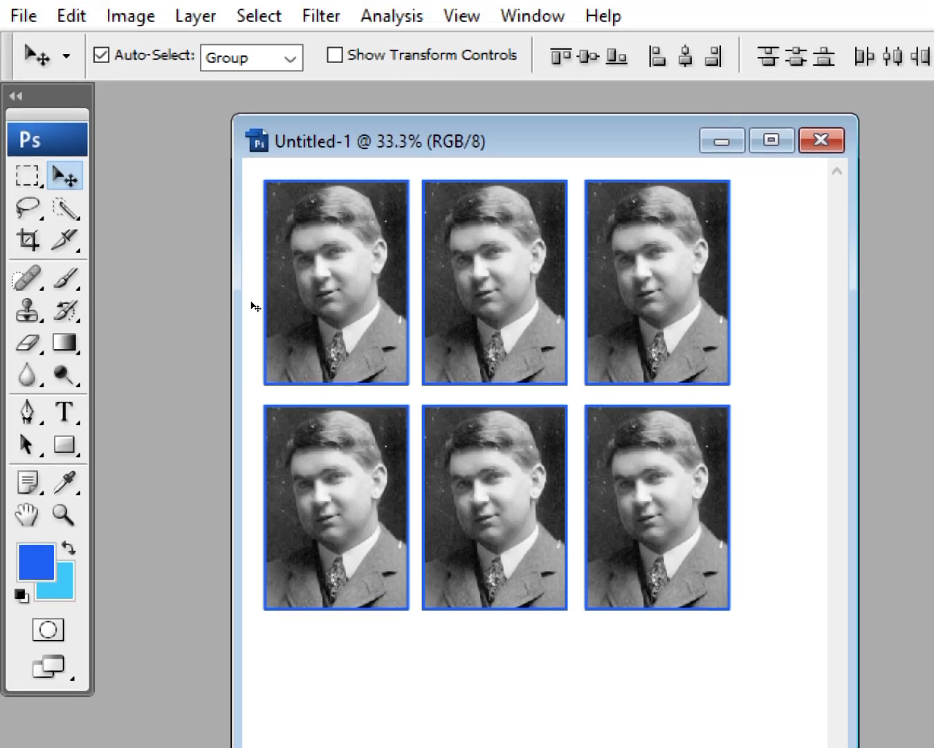
drag(252, 294, 252, 500)
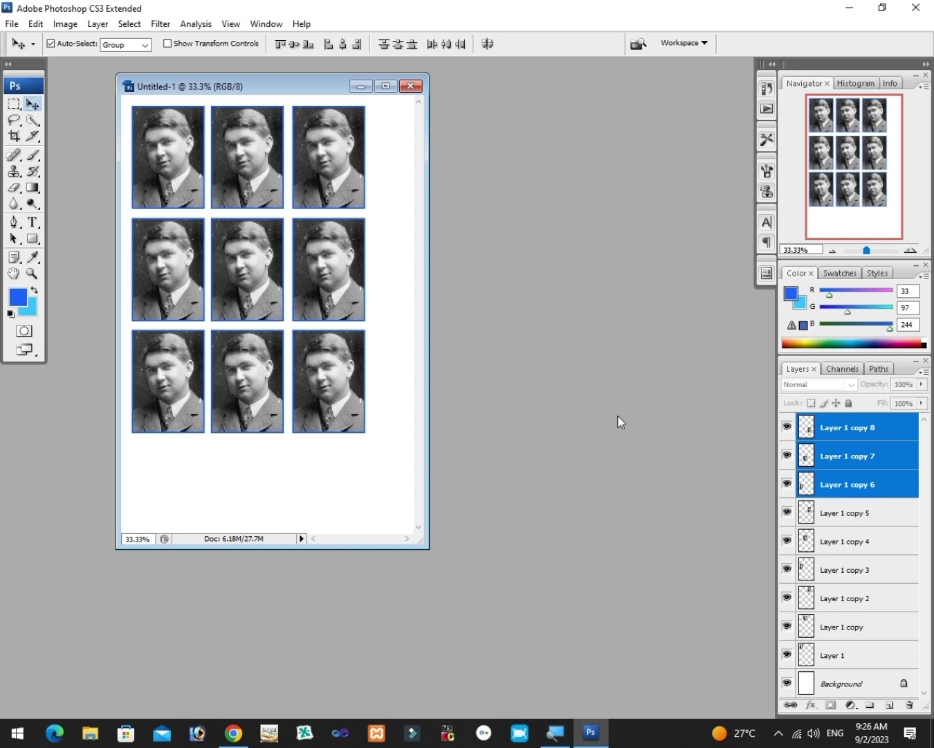
click(841, 460)
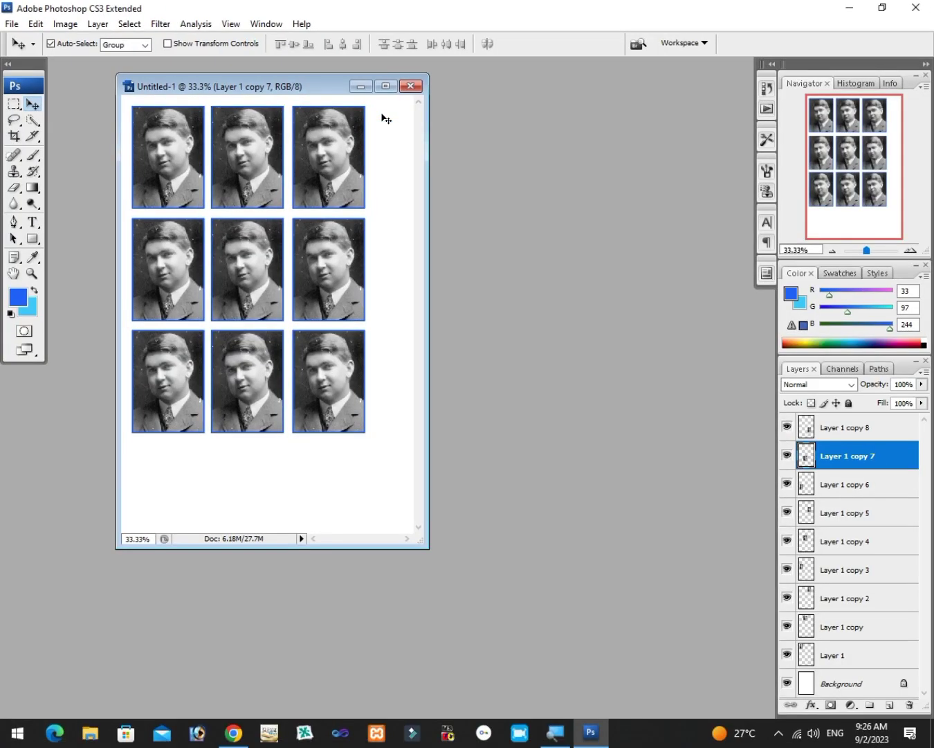
Create a white RGB document with the Clipboard preset, 927 x 741 pixels at 72 pixels/inch, and shift its window slightly down.
key(ctrl+n)
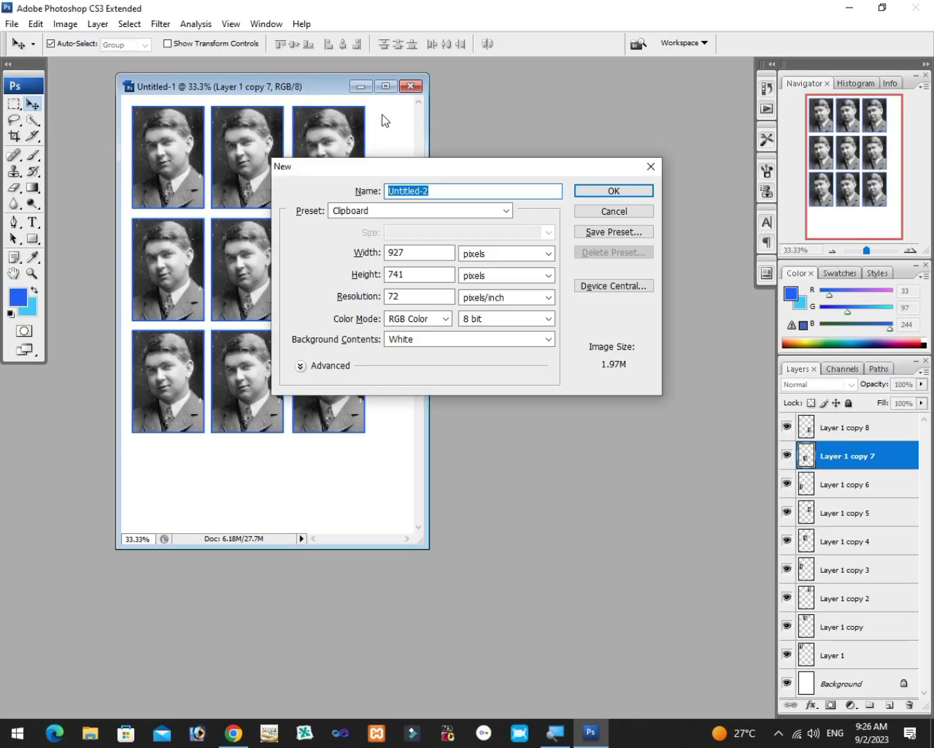
key(Return)
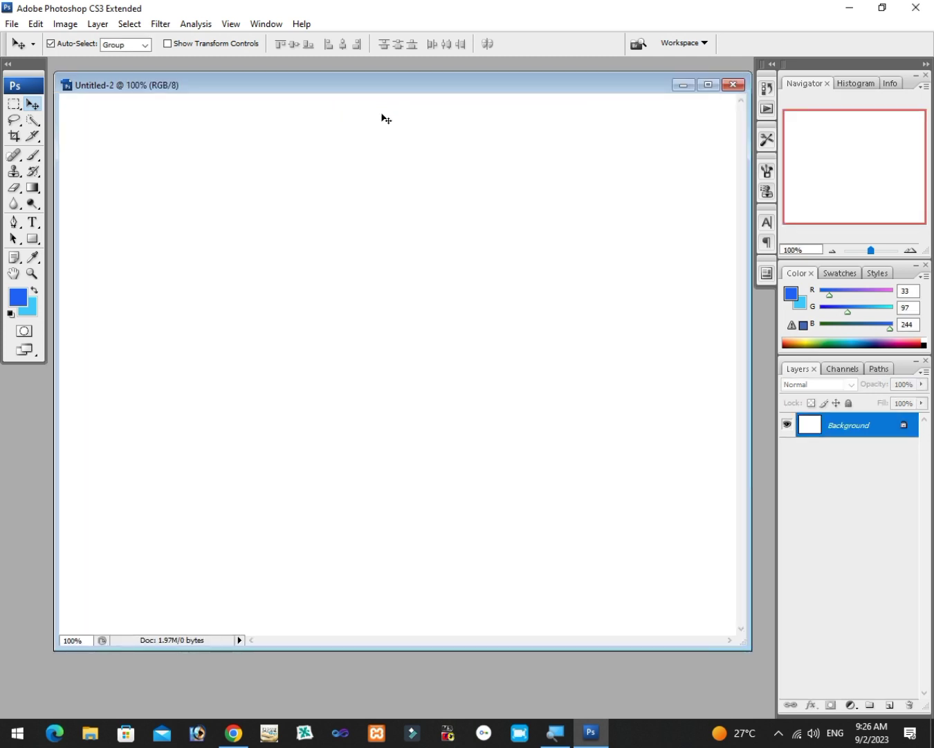
drag(198, 85, 195, 97)
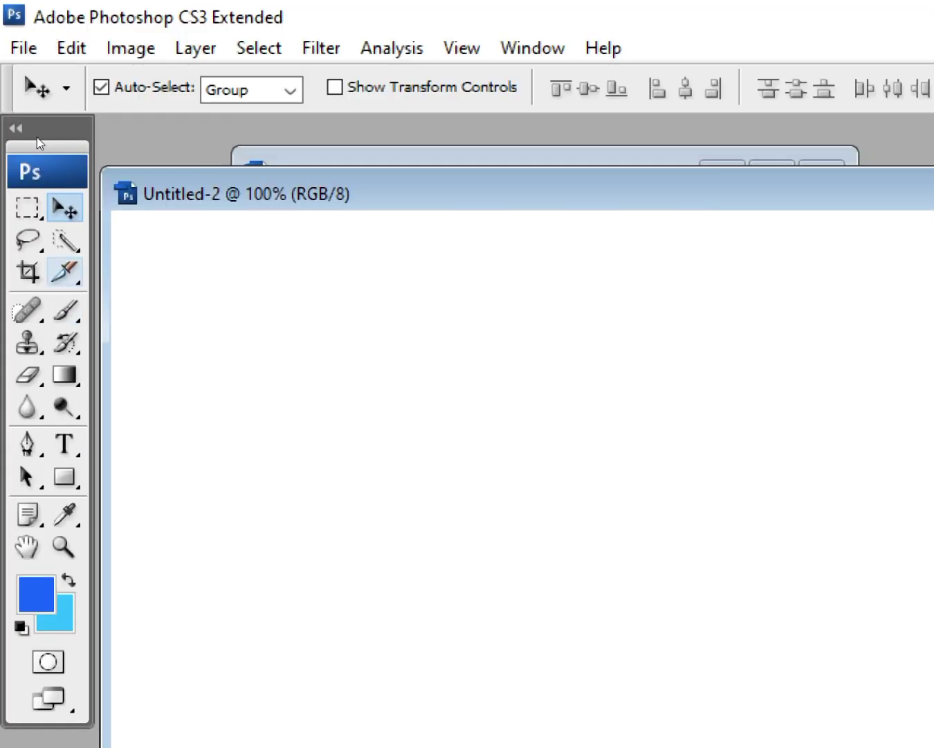
click(65, 272)
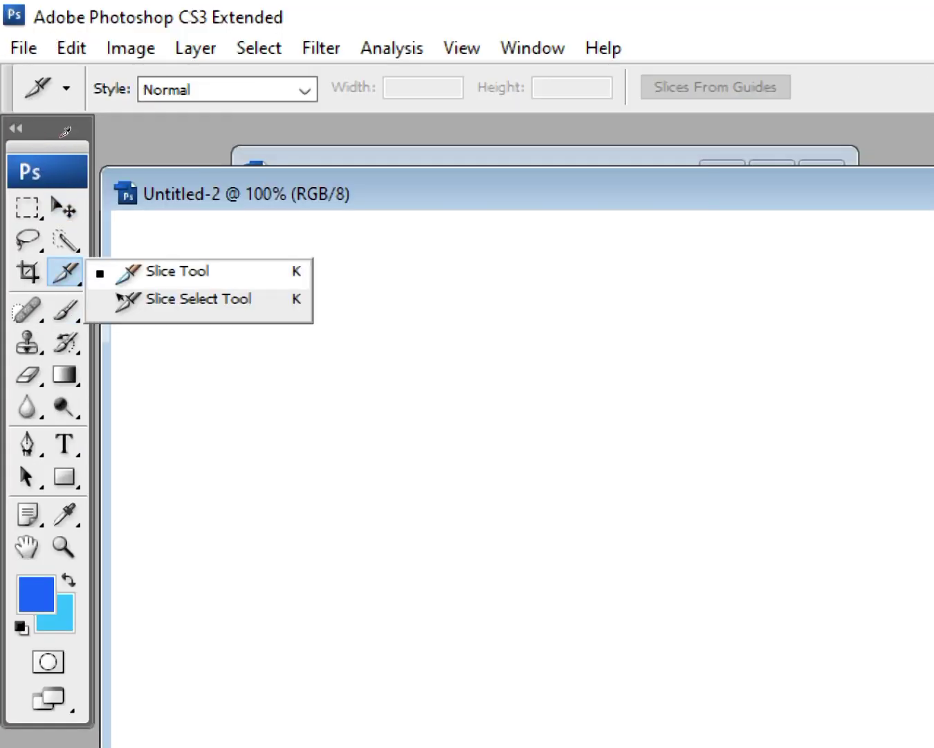
click(124, 272)
key(v)
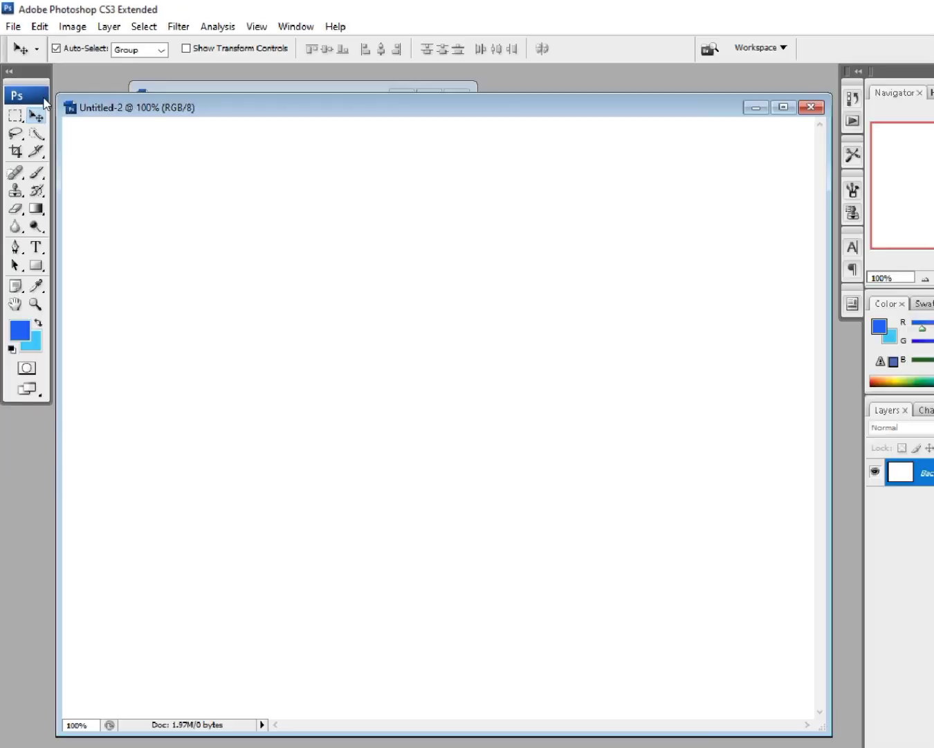
Open Island Girl from the Samples folder and copy its image into Untitled-2 with the Move tool, covering the canvas.
key(ctrl+o)
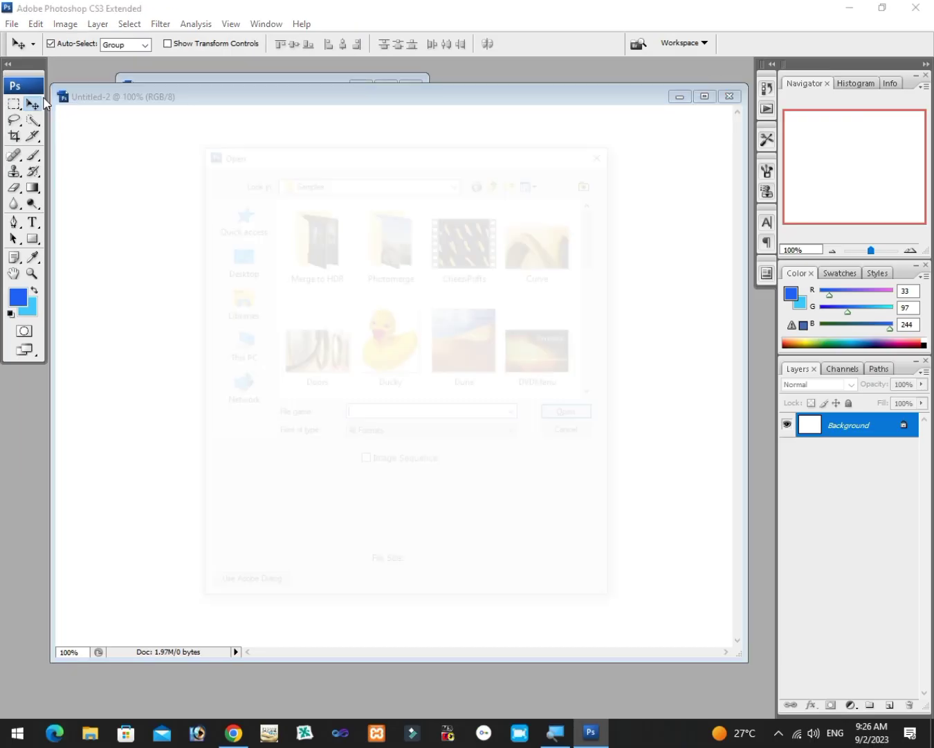
drag(600, 248, 608, 337)
drag(611, 316, 609, 383)
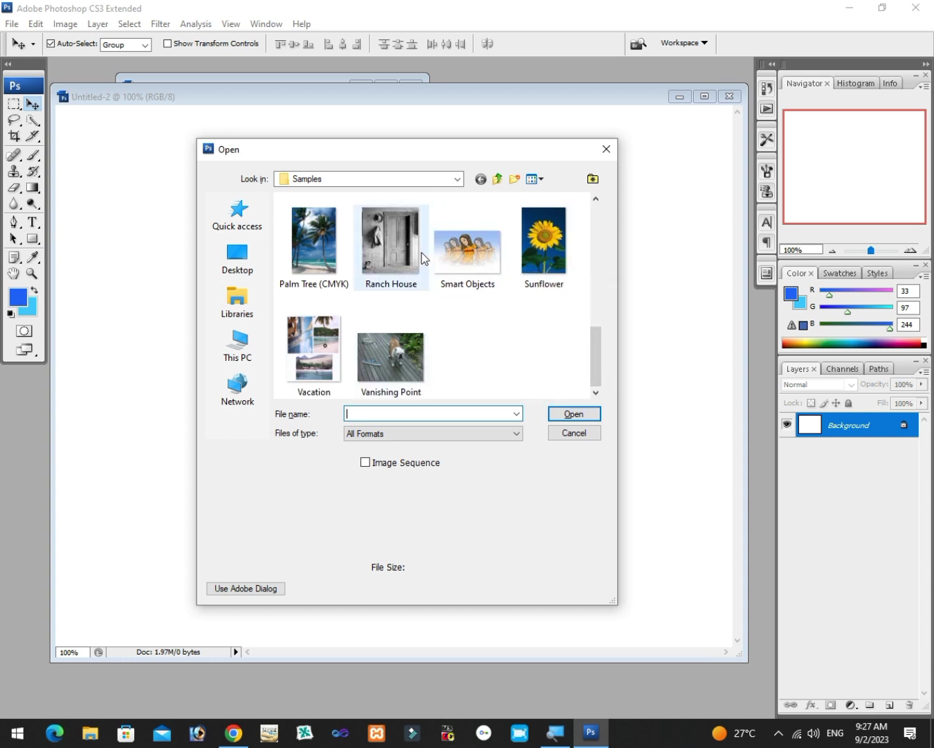
scroll(463, 294, up, 1)
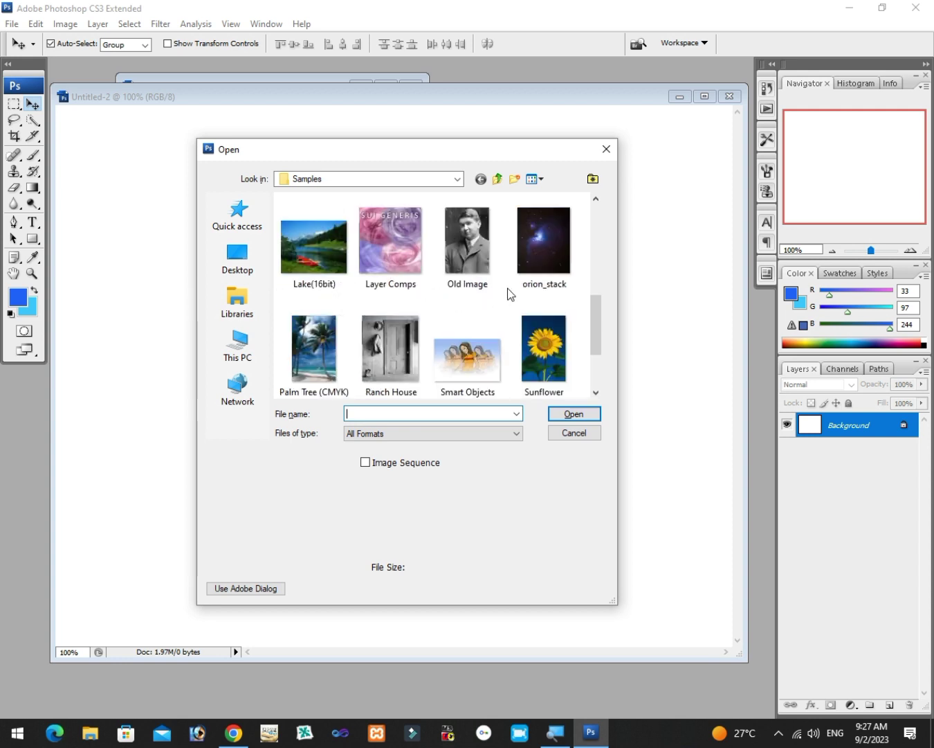
scroll(508, 294, up, 2)
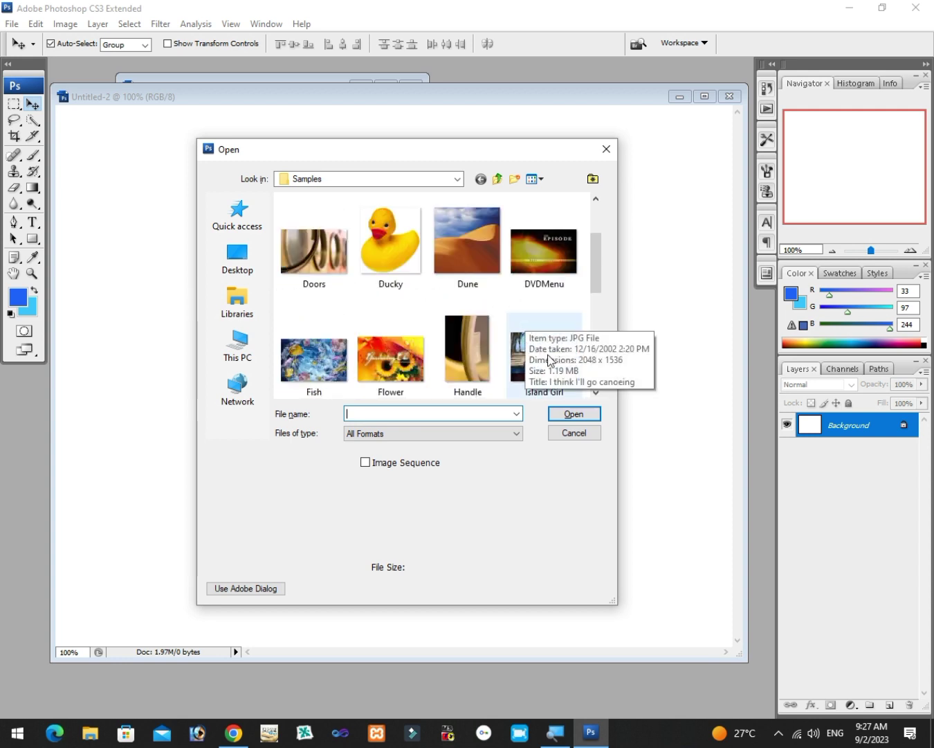
click(547, 365)
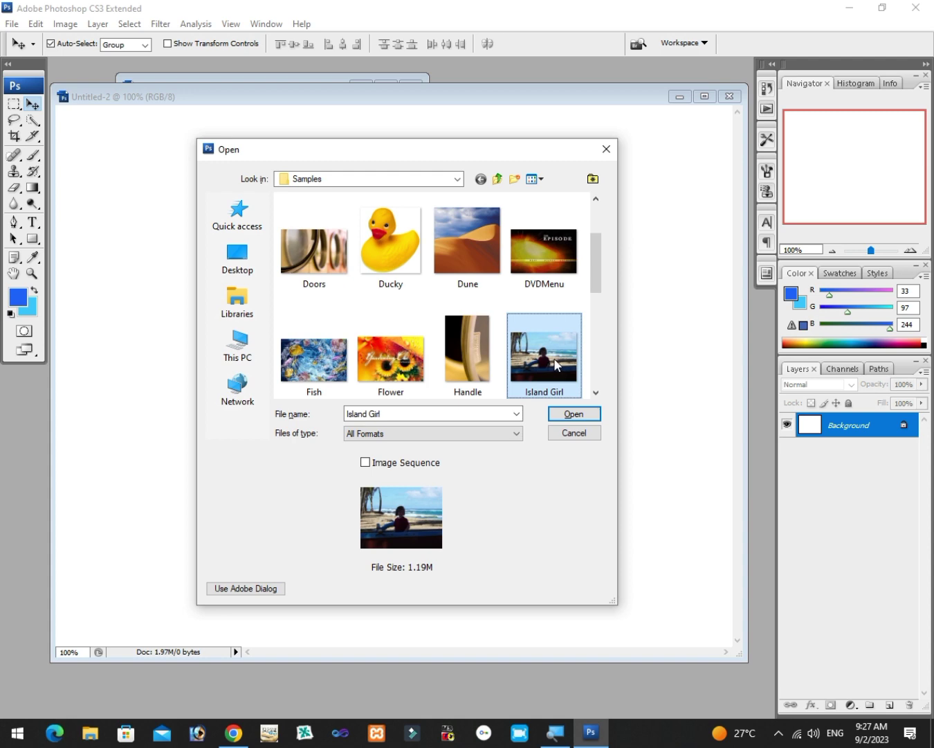
click(569, 414)
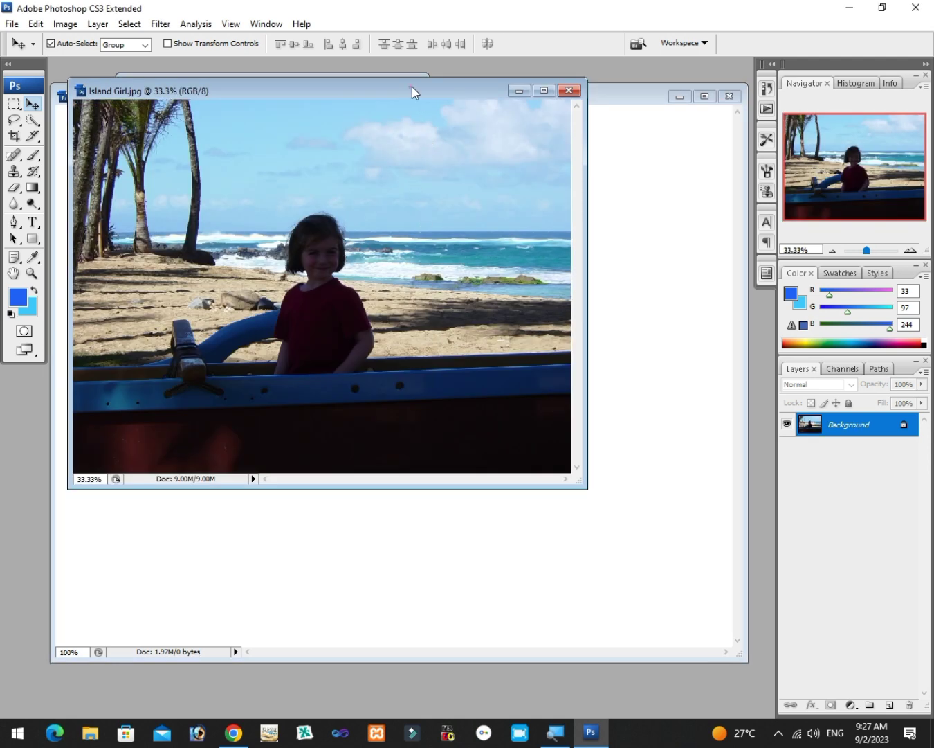
drag(411, 86, 522, 218)
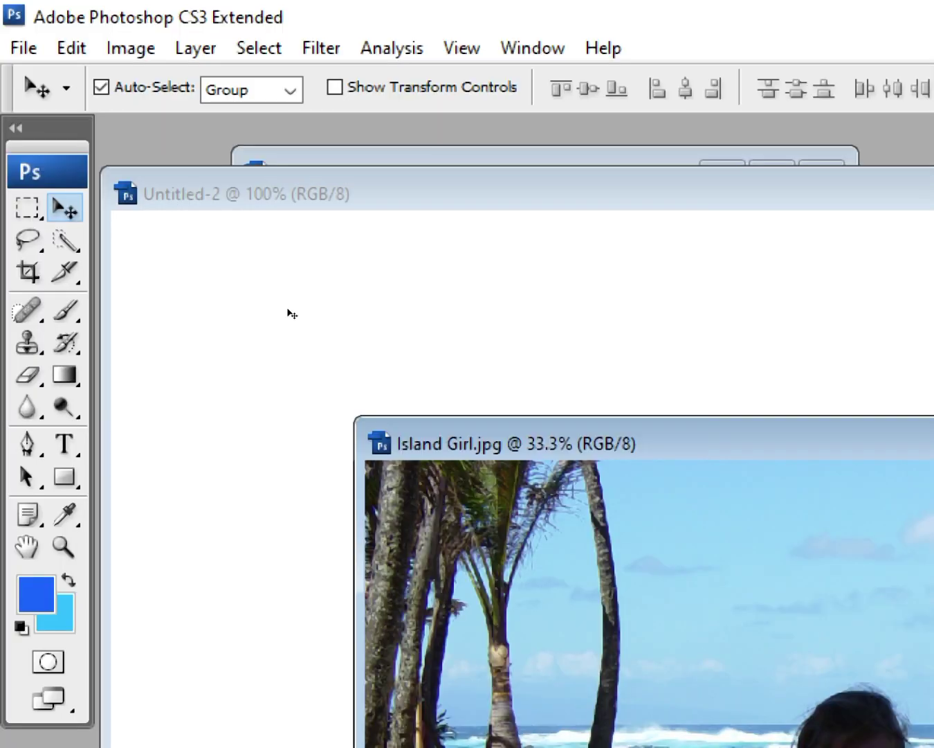
drag(298, 313, 246, 180)
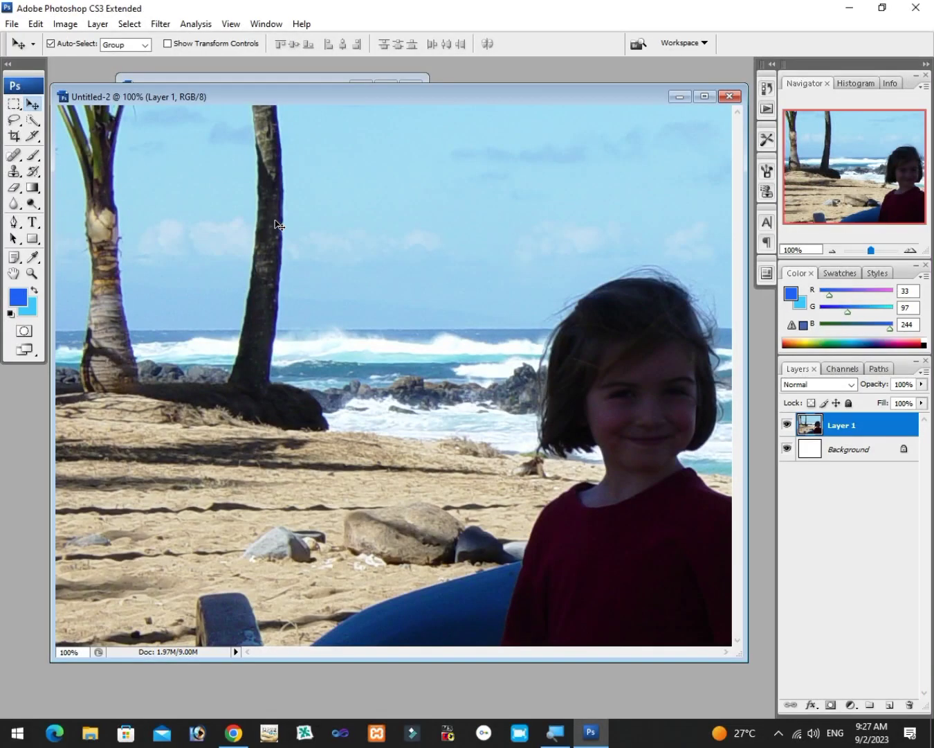
Close Island Girl.jpg and maximize the Untitled-2 document window.
drag(526, 96, 563, 364)
click(567, 227)
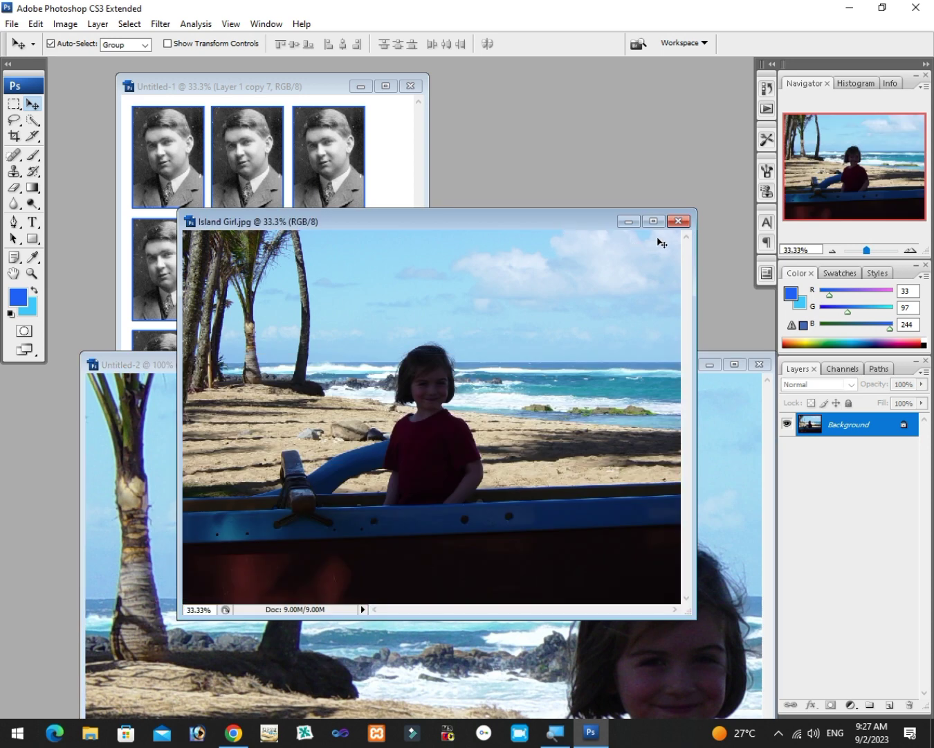
click(678, 221)
drag(605, 369, 580, 121)
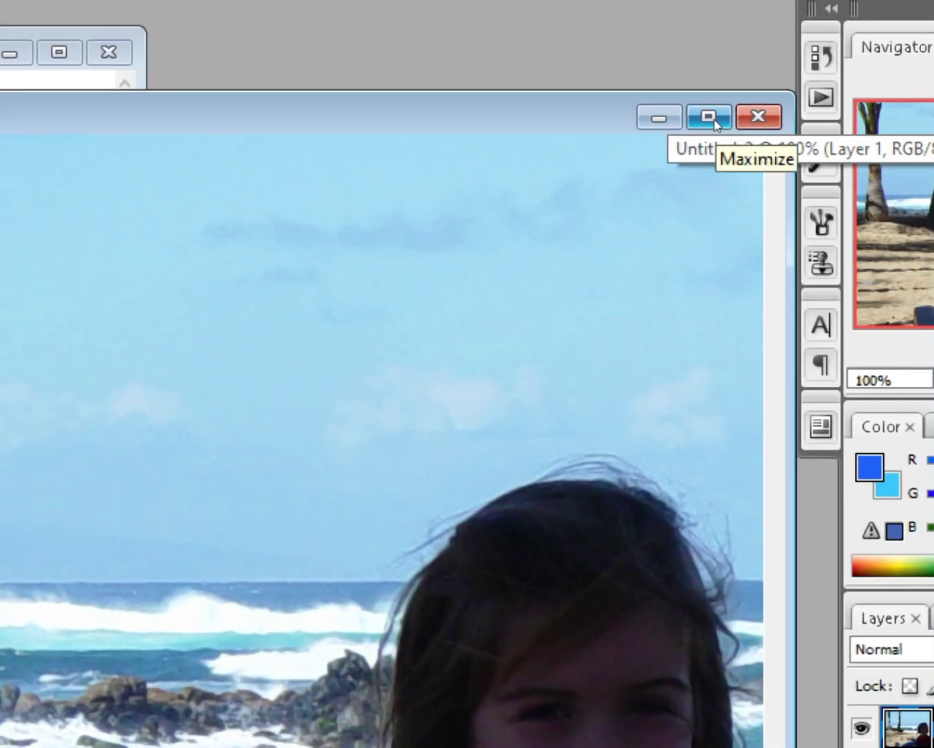
click(712, 119)
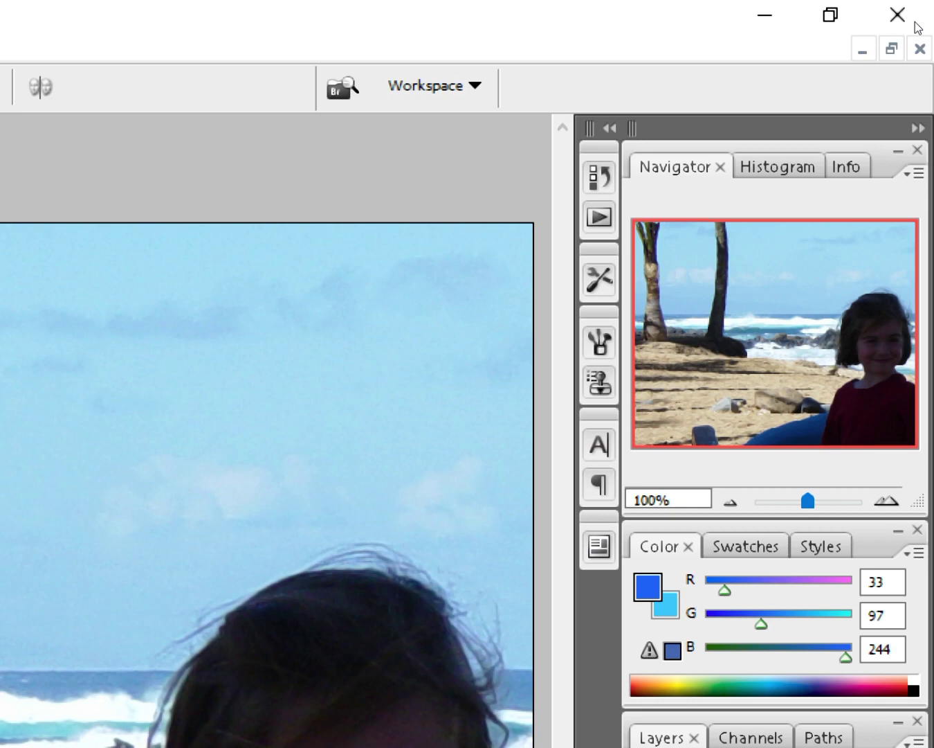
Reposition the enlarged beach photo in Untitled-2 down and to the right until its upper-left corner lies inside the canvas.
click(892, 48)
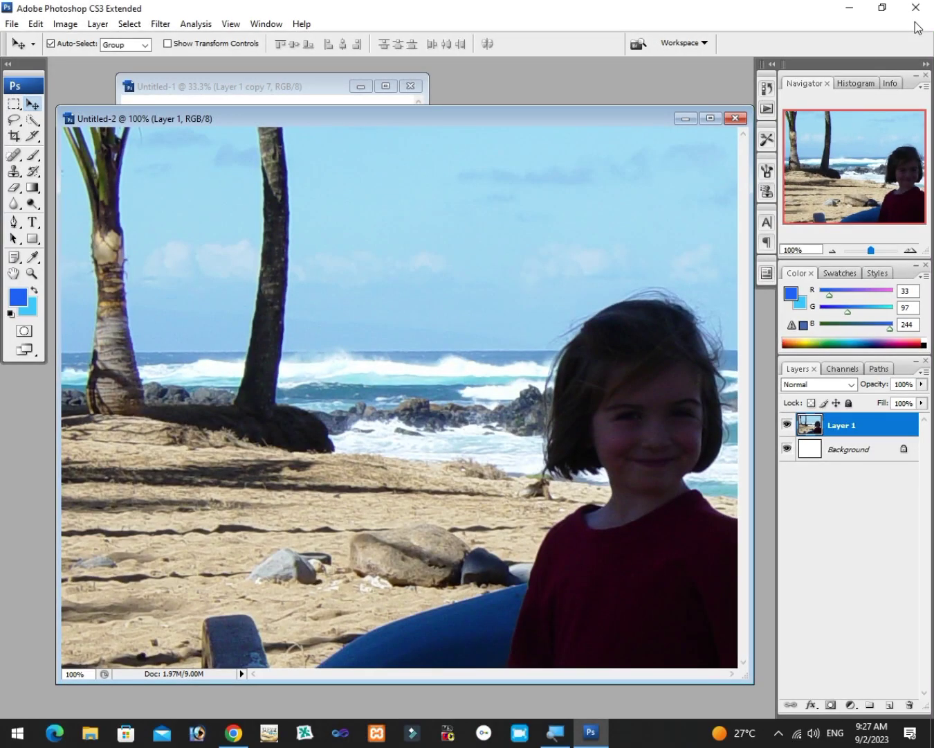
mouse_move(604, 117)
mouse_down()
mouse_move(620, 197)
mouse_move(594, 137)
mouse_up()
click(702, 139)
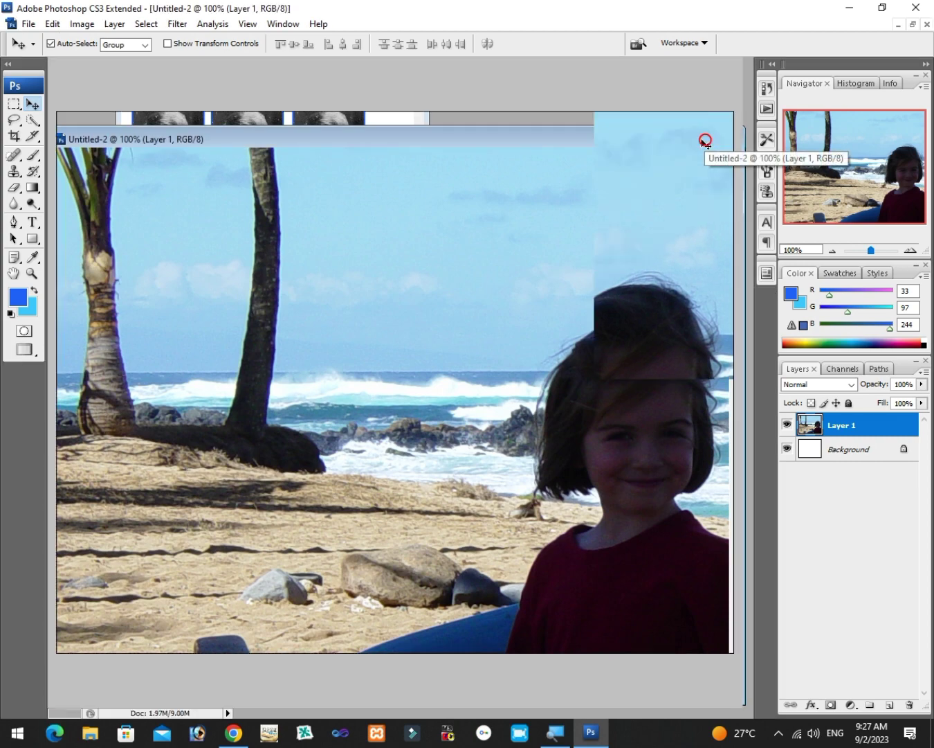
drag(270, 210, 409, 309)
drag(229, 187, 372, 253)
drag(270, 207, 270, 306)
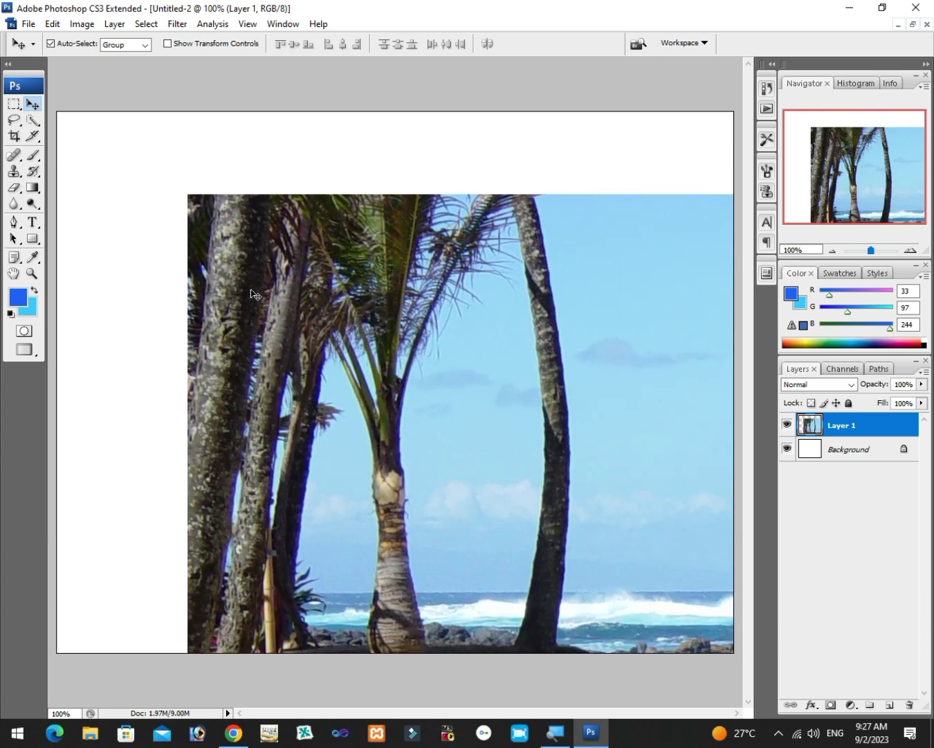
Free-transform the beach photo to 45.3% width and 48.2% height so the whole picture exactly fills the canvas.
key(ctrl+t)
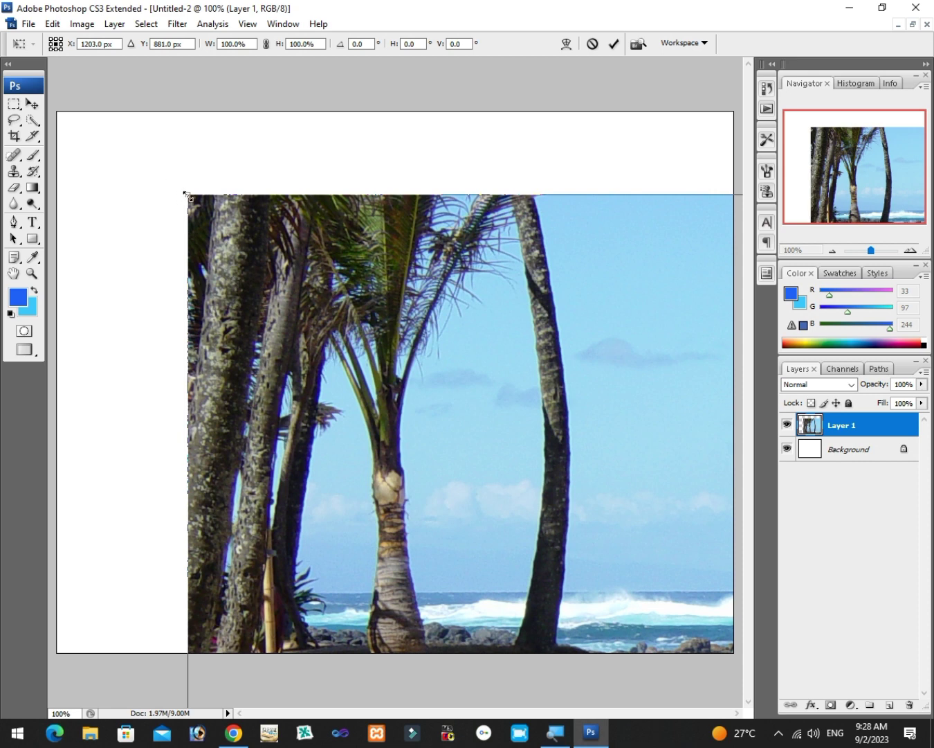
drag(187, 196, 561, 567)
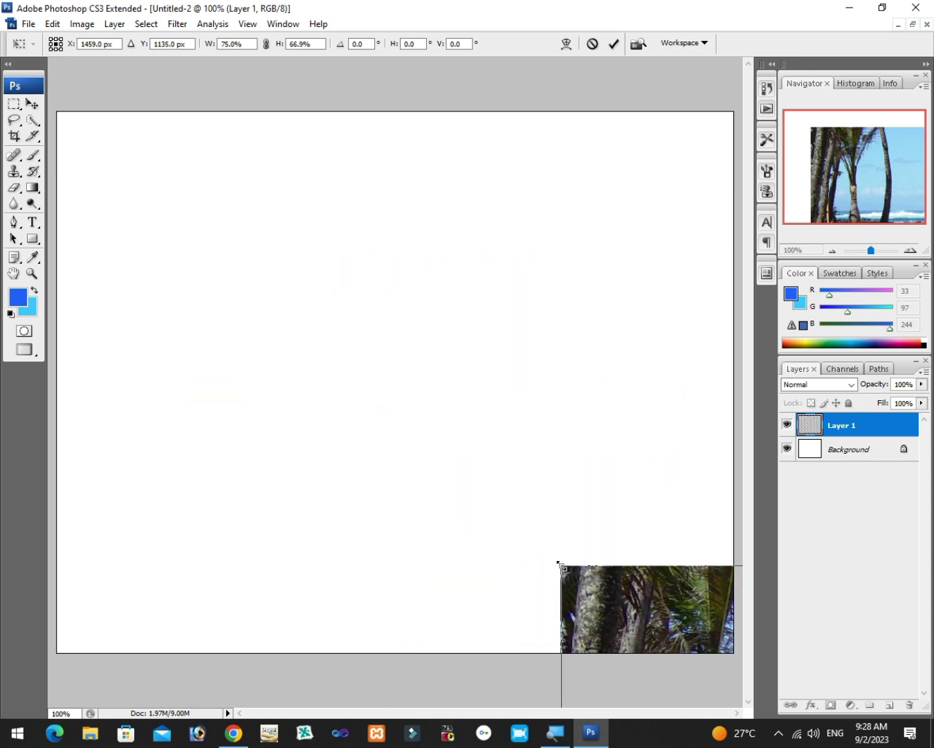
drag(657, 628, 201, 233)
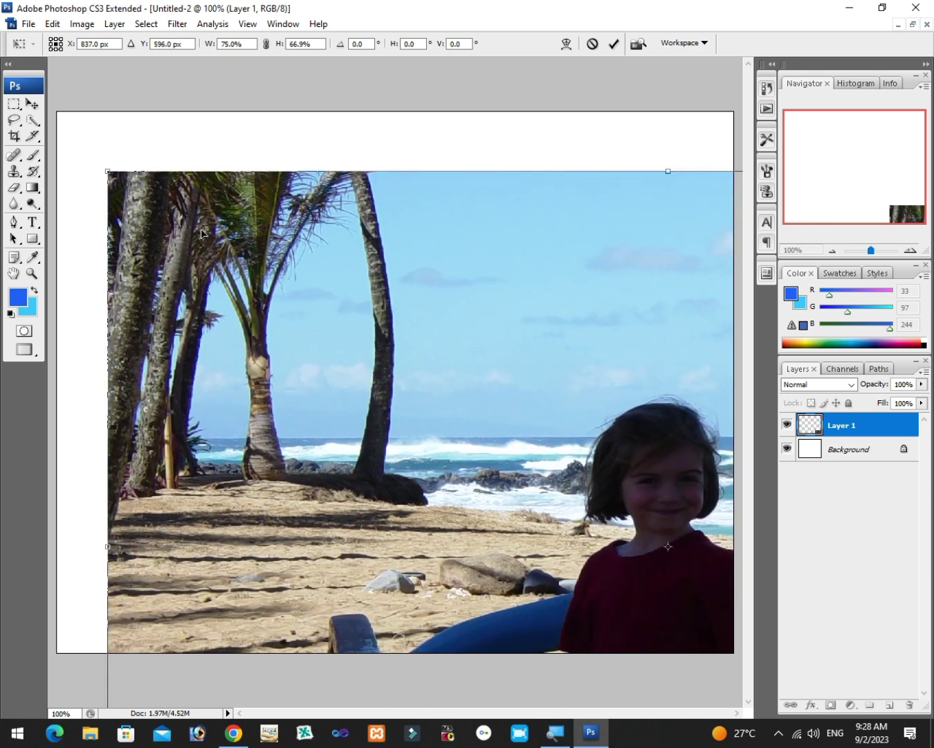
drag(108, 172, 560, 546)
drag(594, 589, 173, 244)
drag(139, 204, 72, 153)
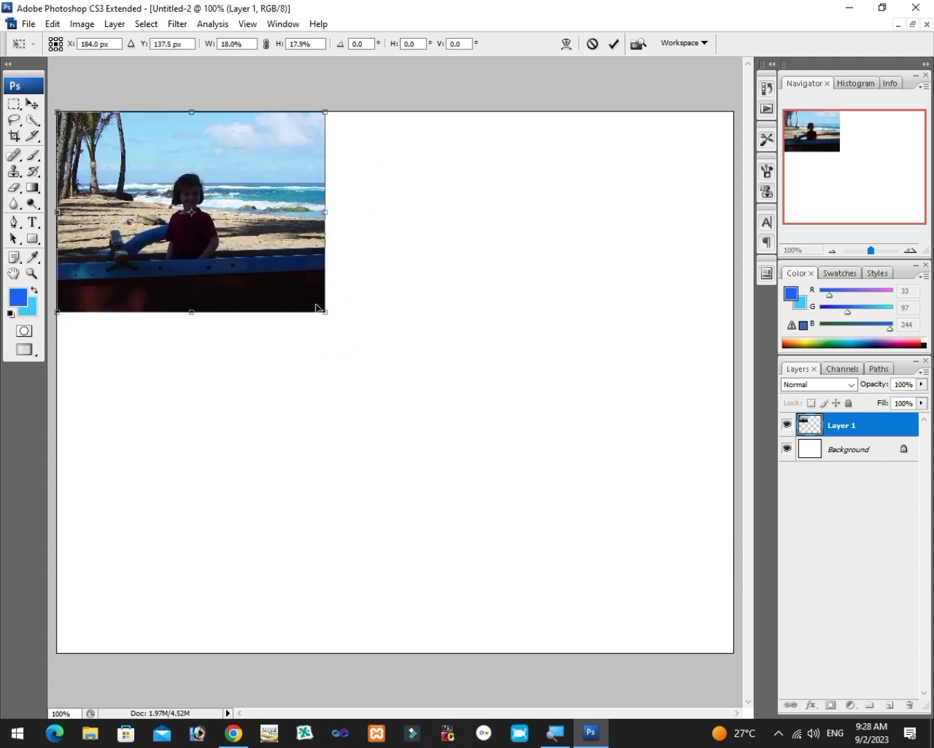
drag(327, 314, 733, 651)
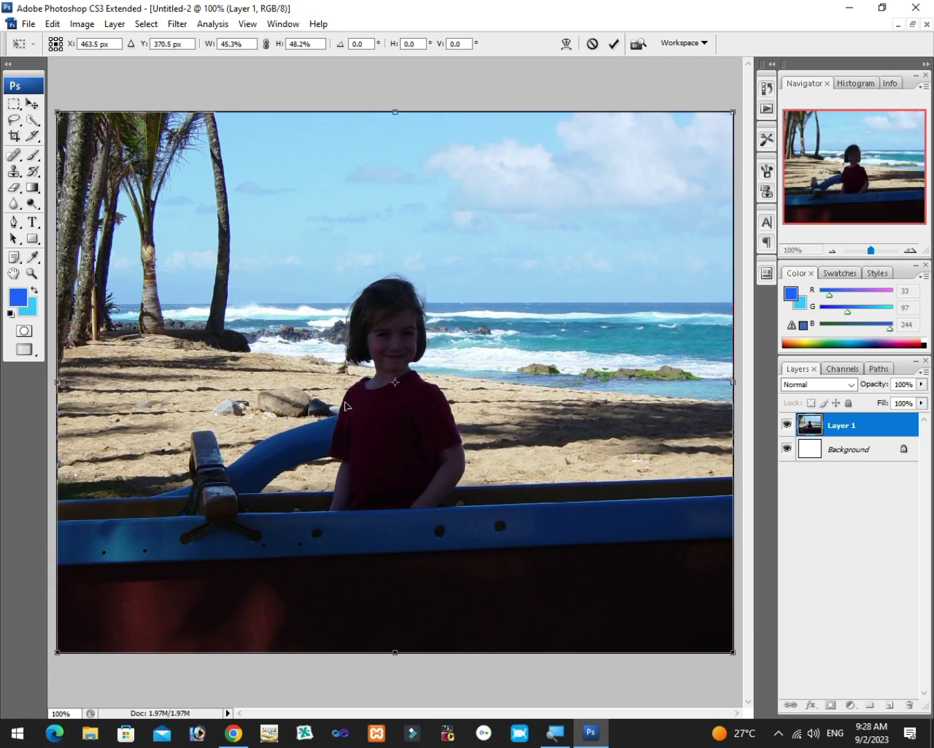
key(Return)
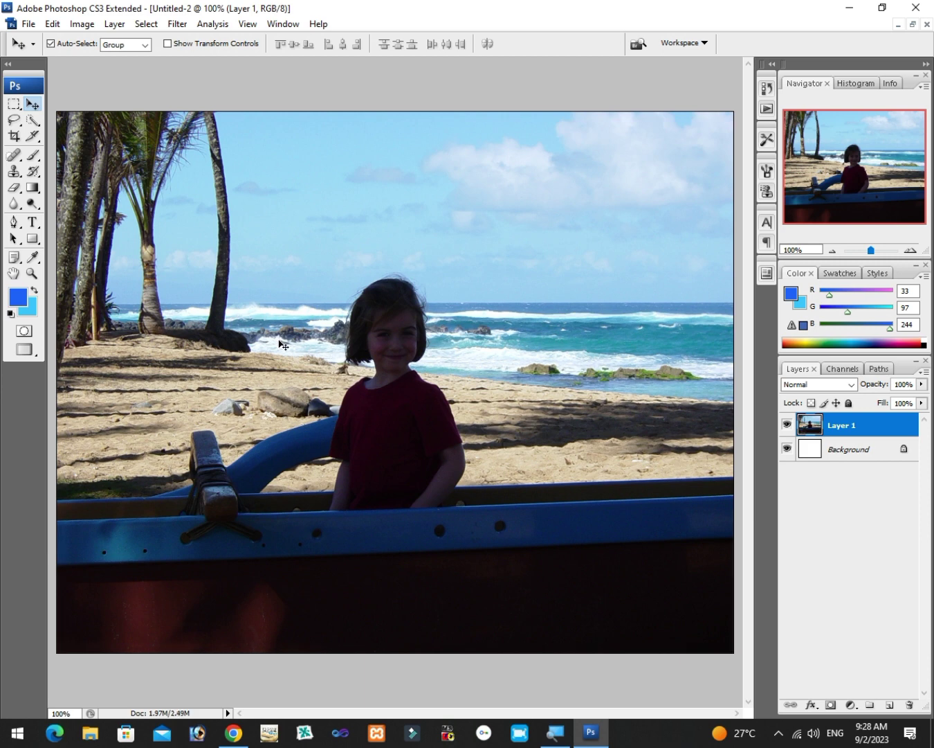
Restore the Untitled-2 window and draw three adjoining full-height slices with the Slice tool, covering the palm trees, the girl and the open sea.
click(913, 23)
drag(416, 136, 427, 121)
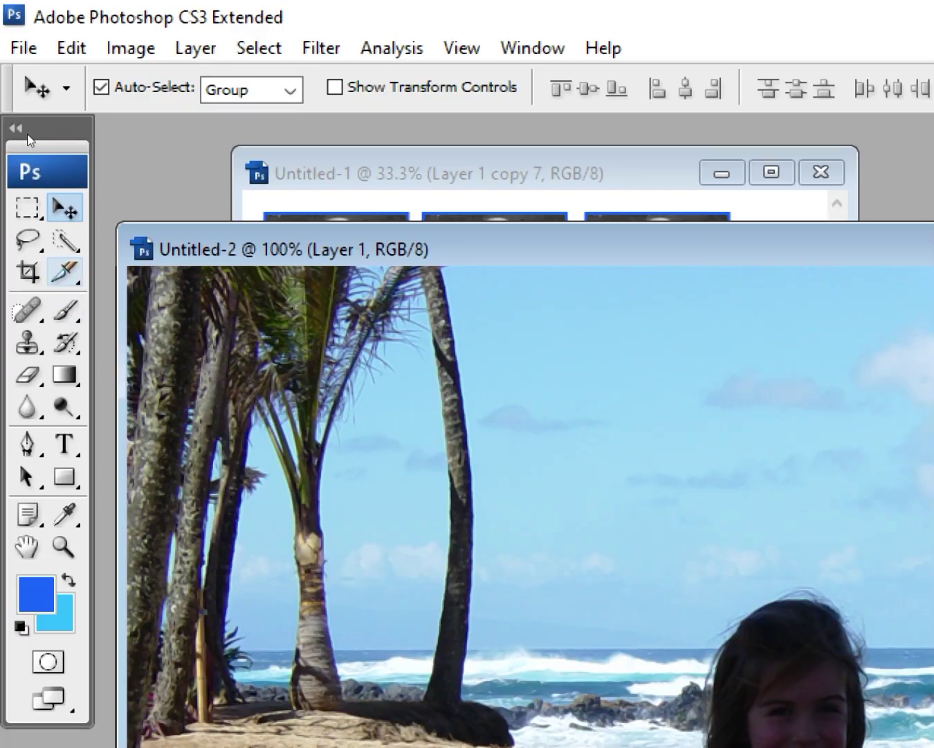
click(65, 272)
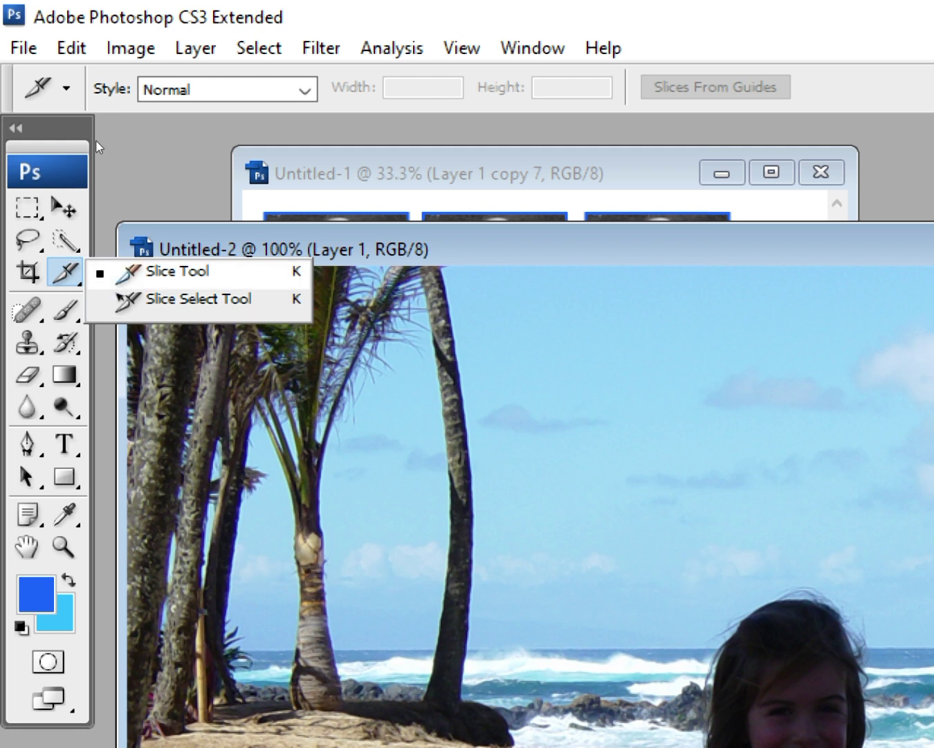
click(101, 137)
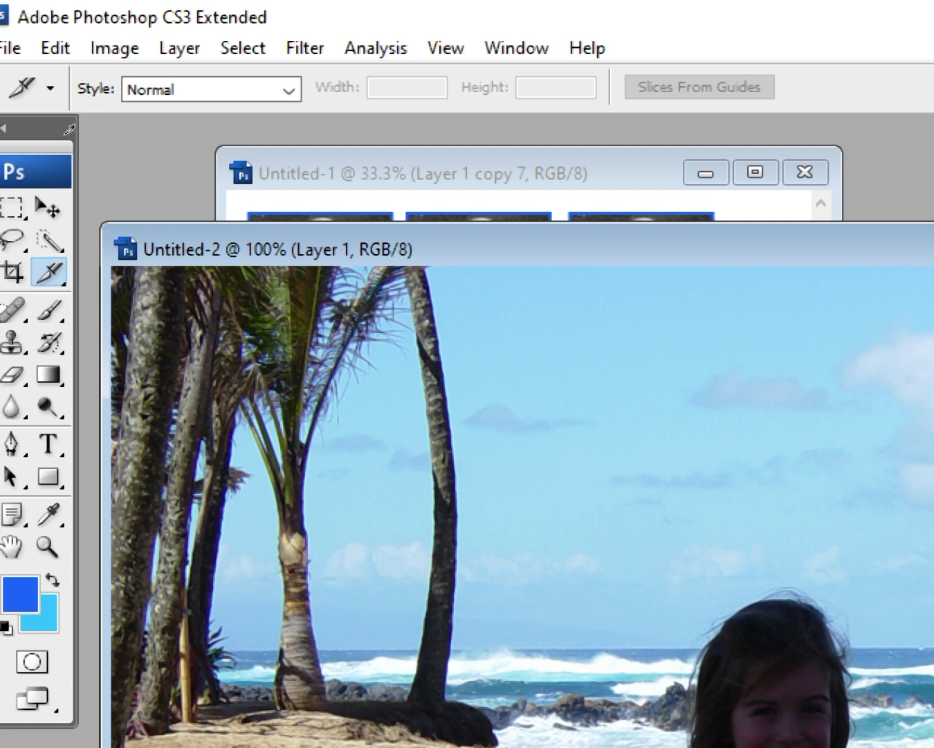
drag(112, 268, 463, 701)
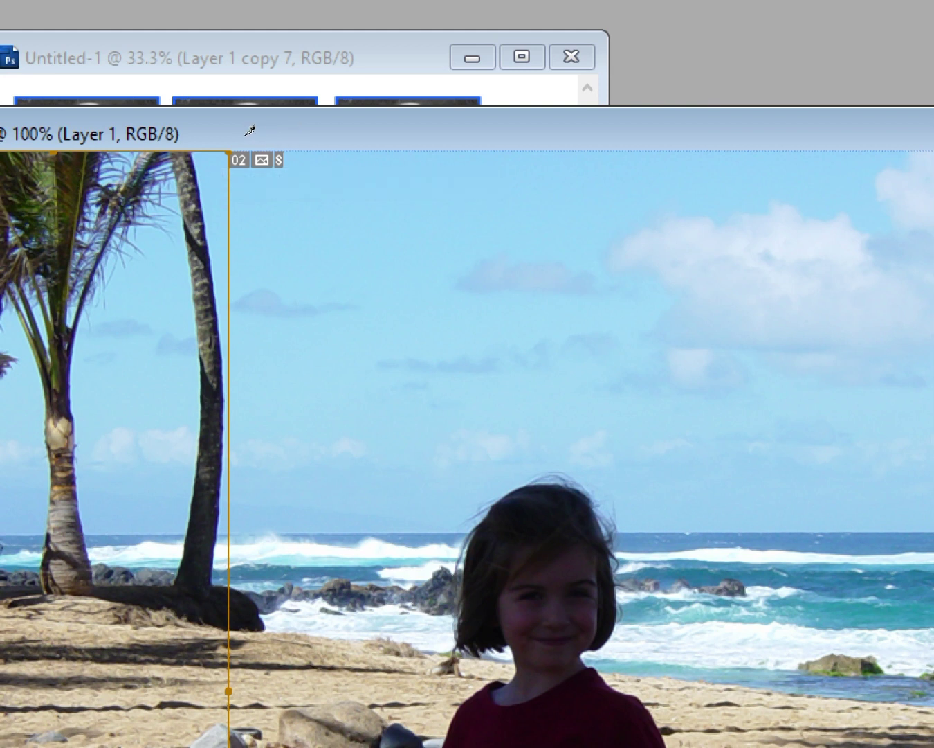
drag(231, 153, 497, 684)
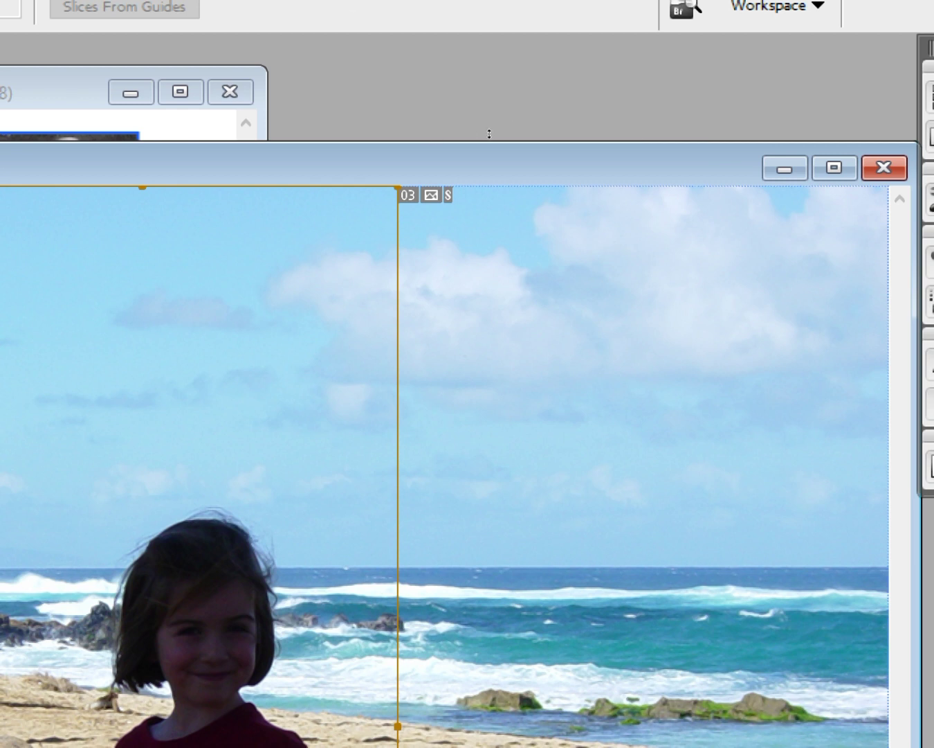
drag(399, 188, 782, 715)
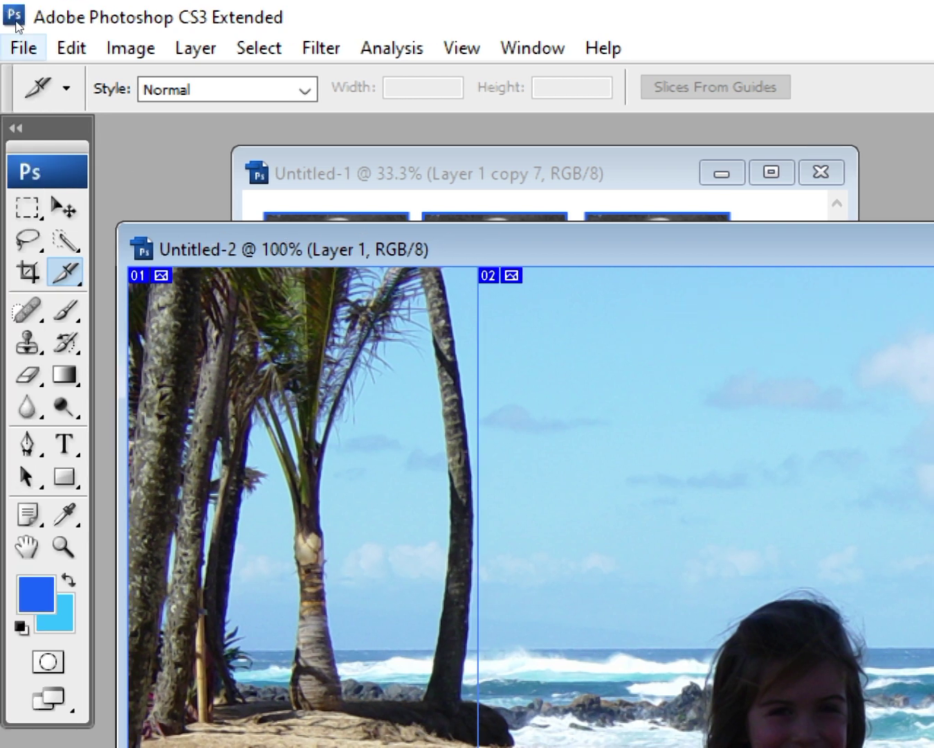
Save all slices for web as GIF, exporting HTML and Images to the Desktop under the name Untitled-2.
click(0, 48)
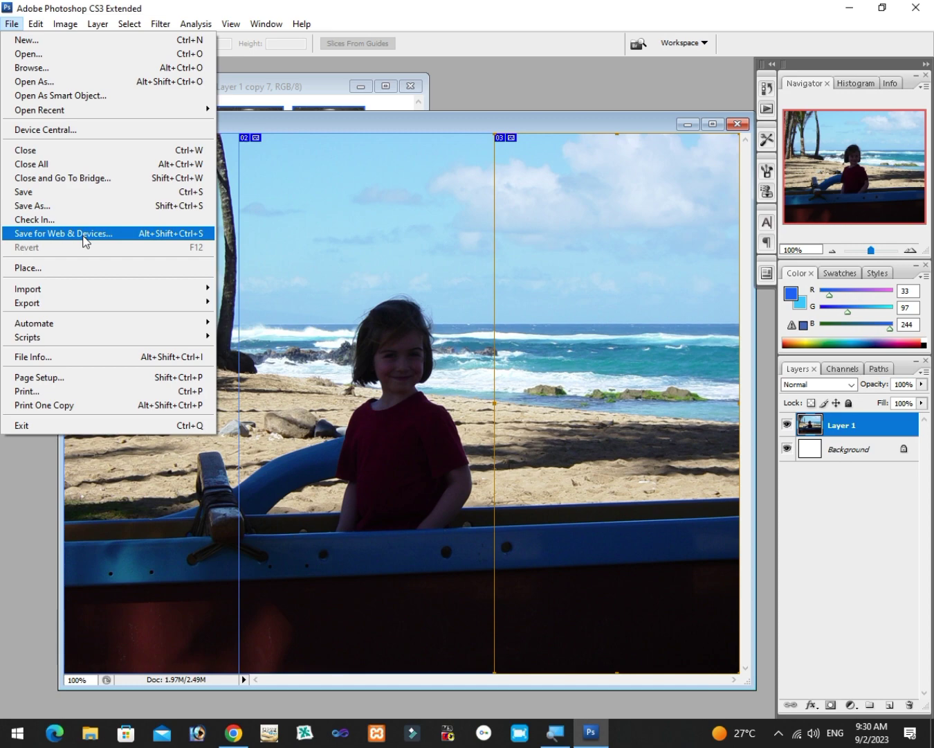
click(83, 236)
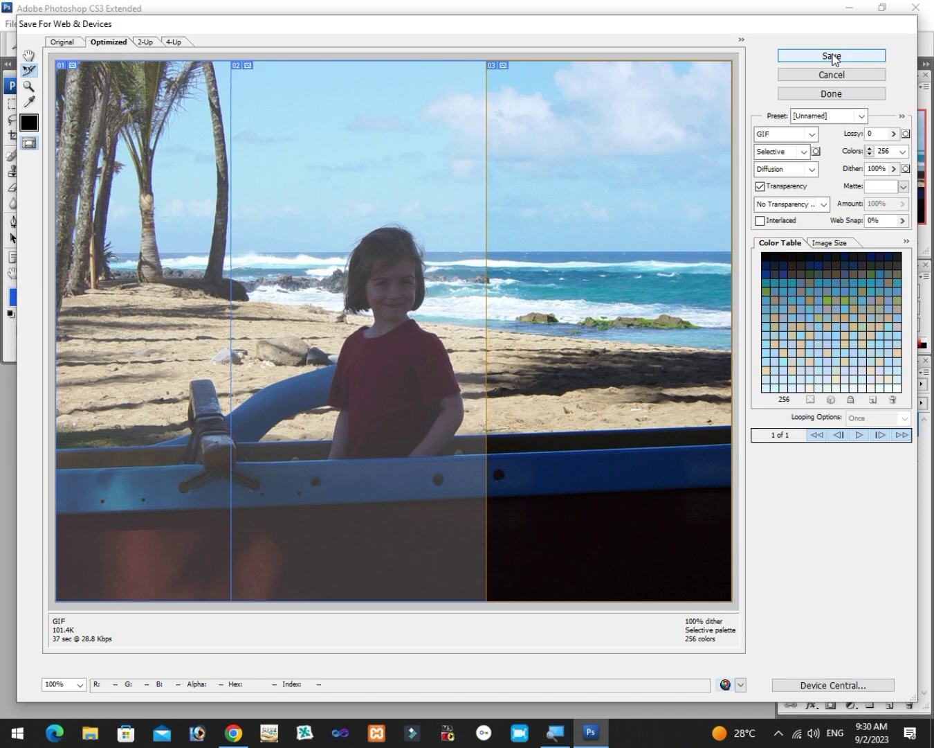
click(832, 57)
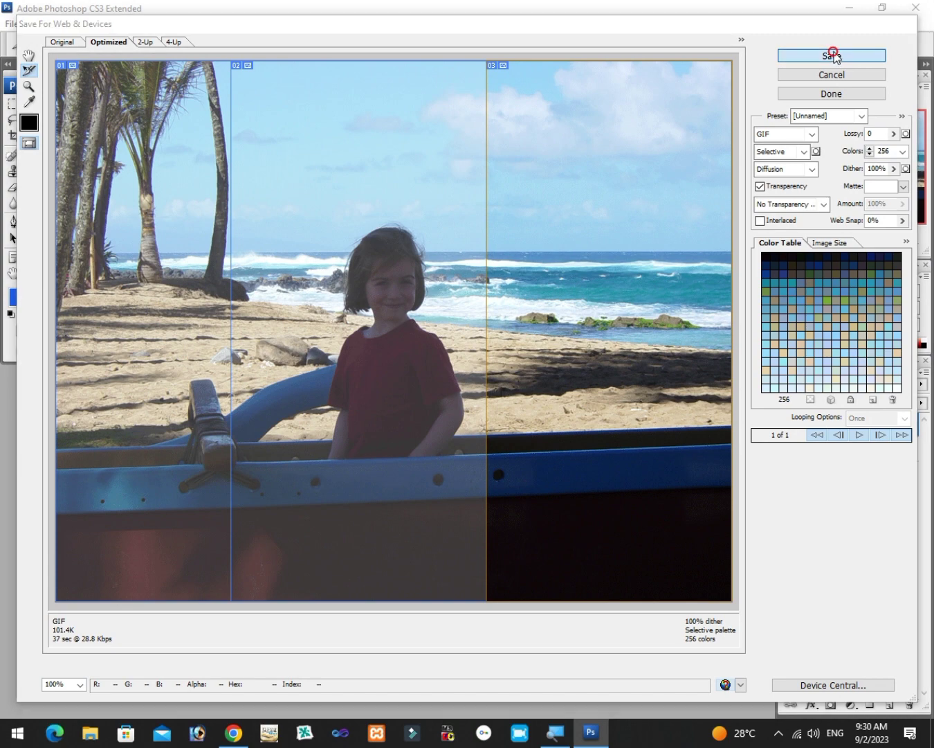
drag(423, 208, 413, 114)
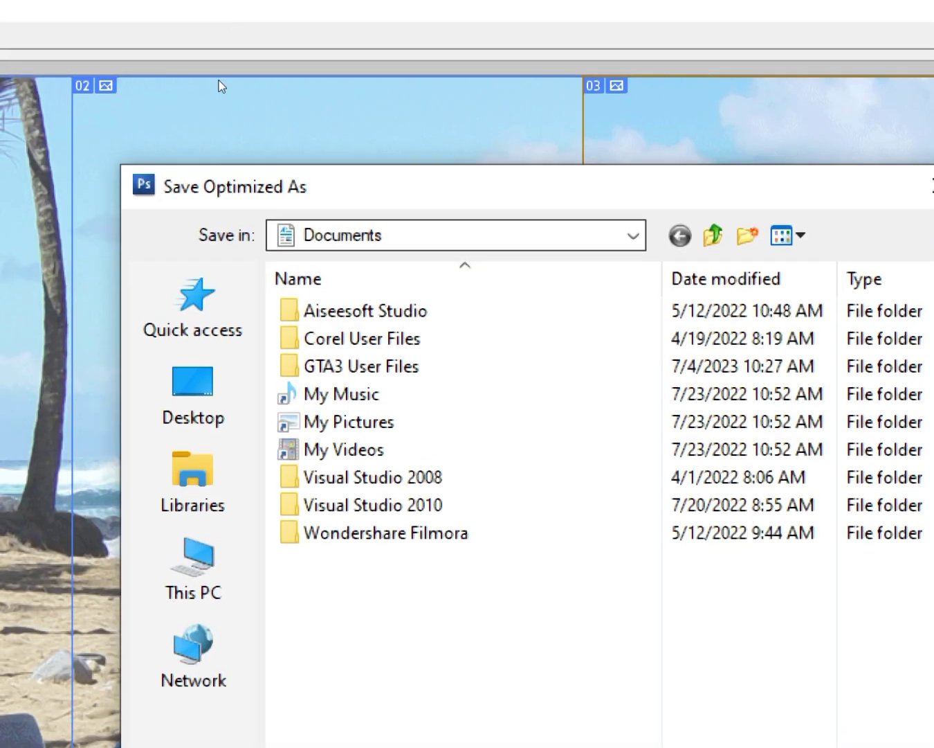
click(282, 225)
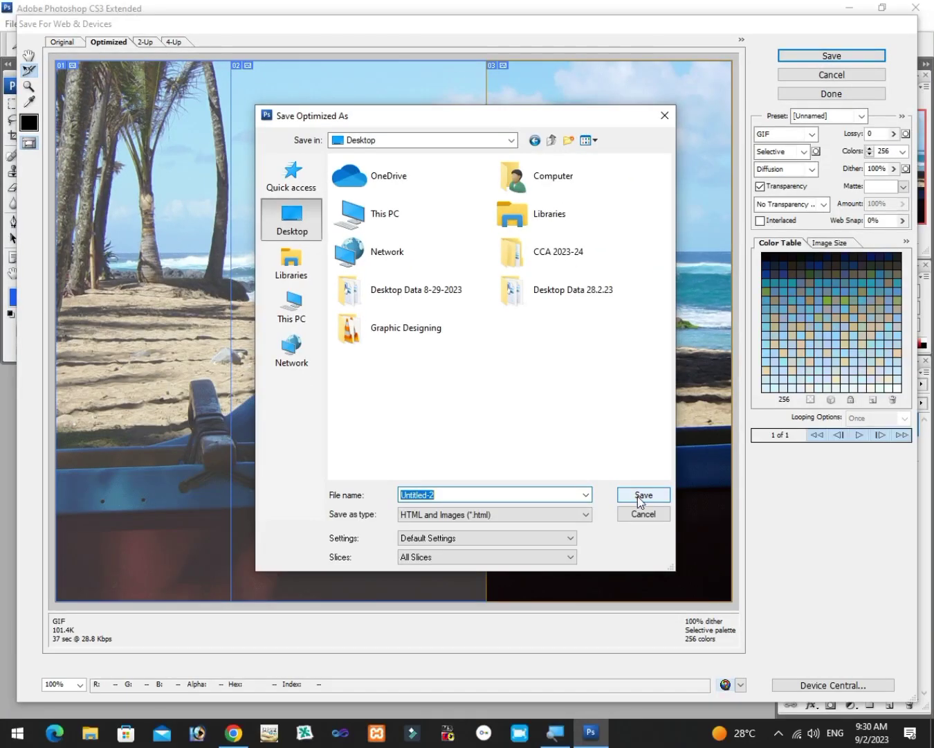
click(640, 496)
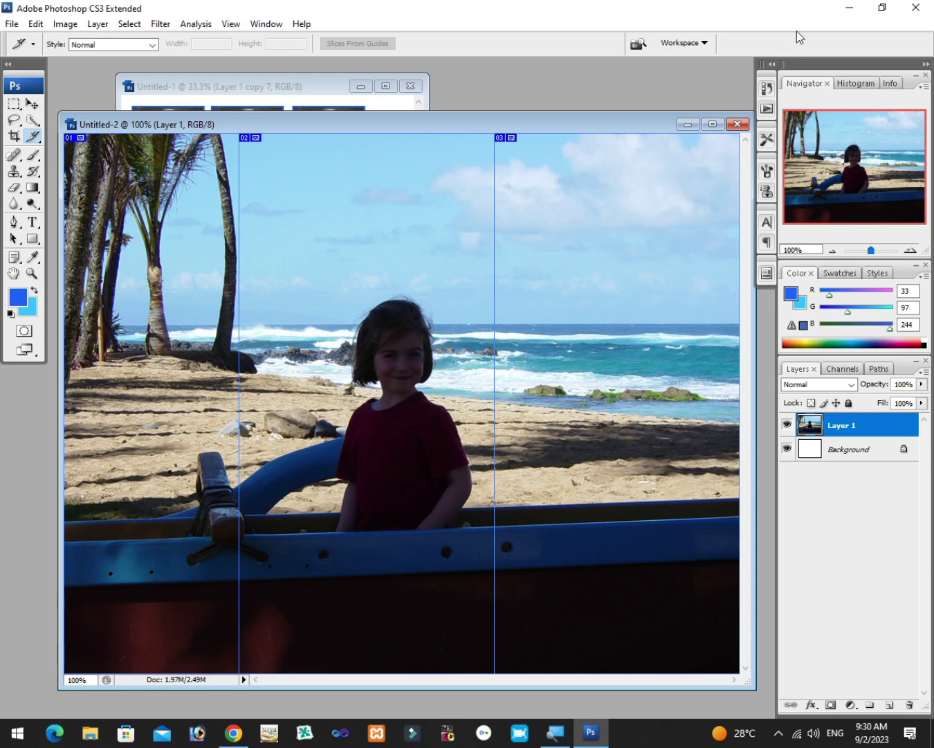
Switch to the Windows desktop and open the exported images folder.
click(849, 8)
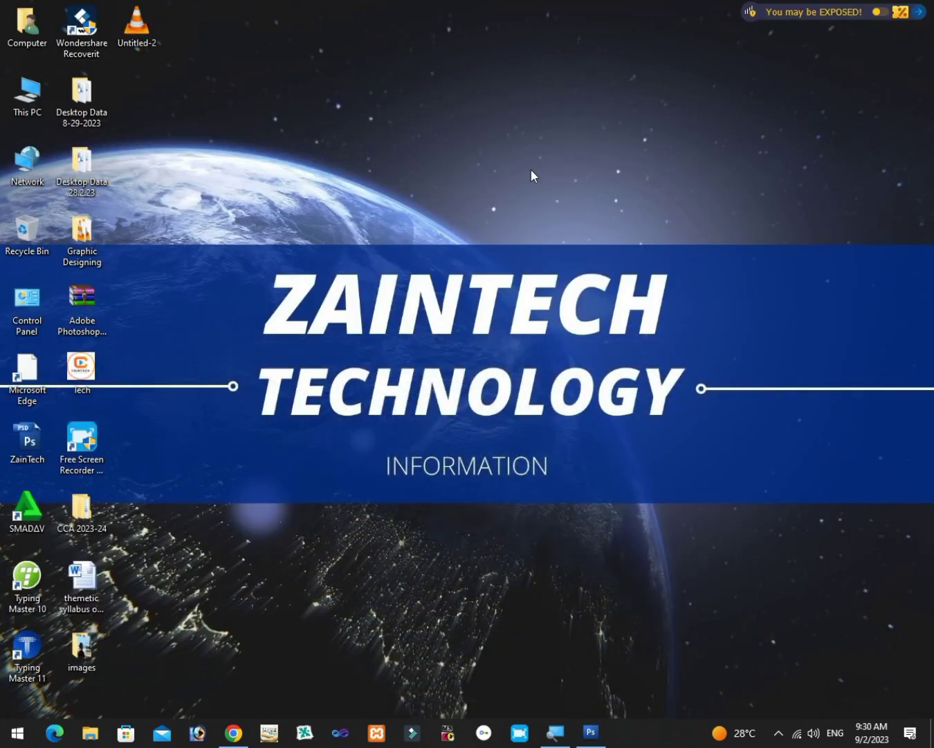
right_click(582, 222)
click(593, 210)
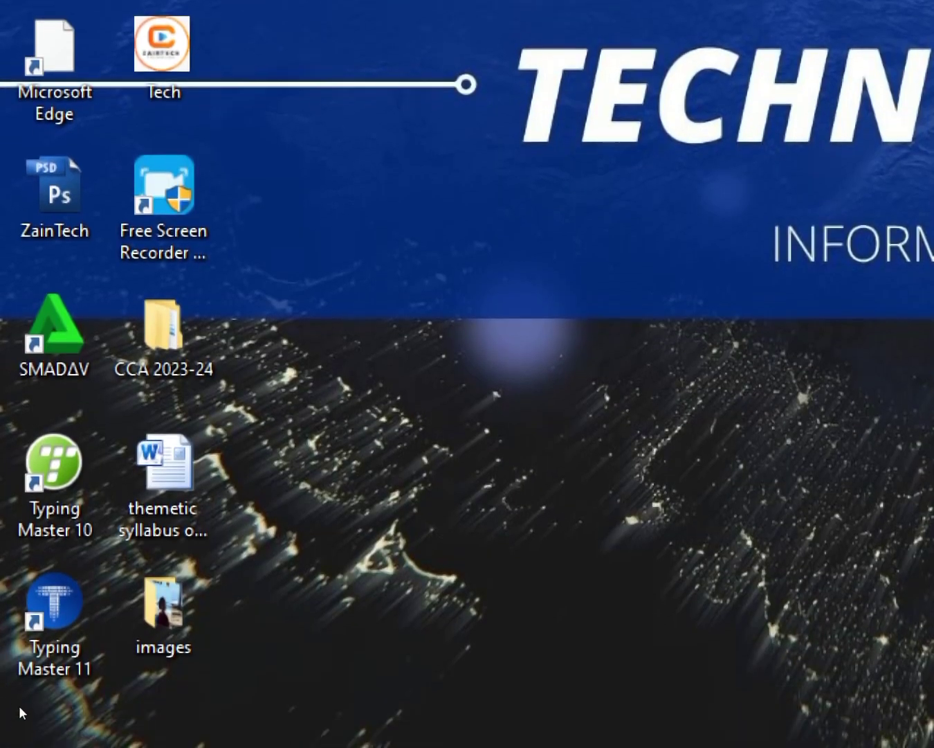
click(156, 719)
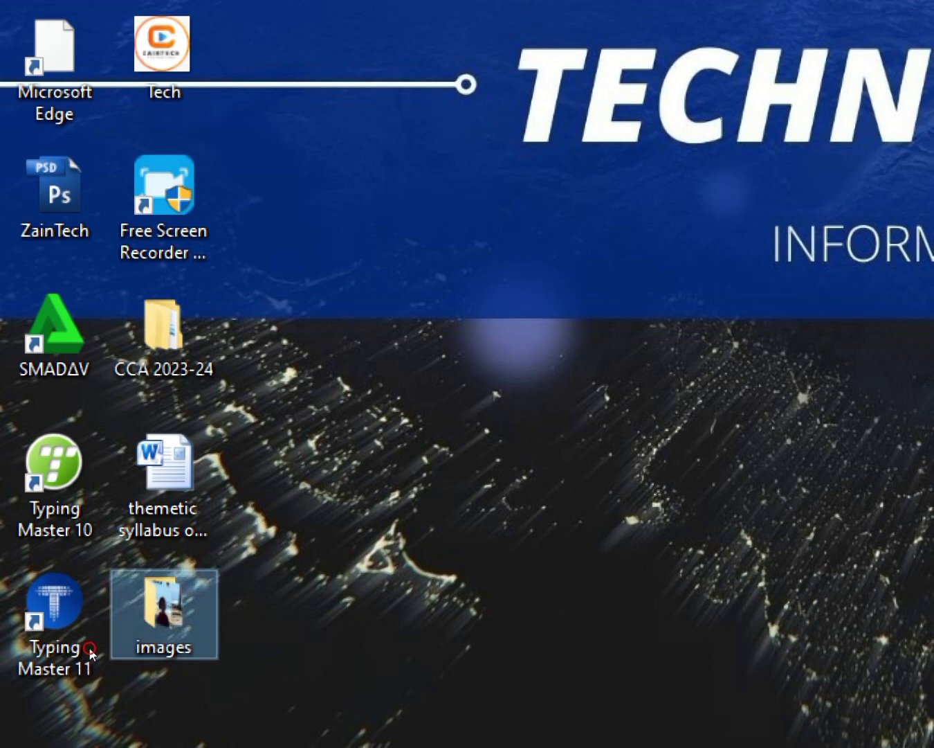
double_click(163, 612)
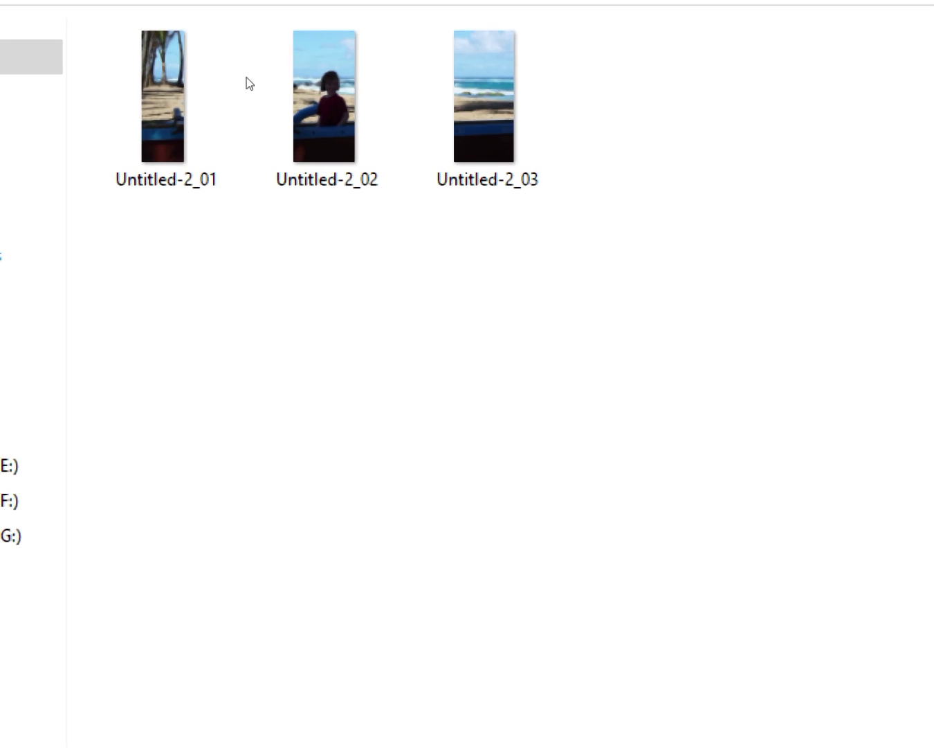
View the three exported slice images, Untitled-2_01 to Untitled-2_03, in Photos and close the viewer.
click(178, 169)
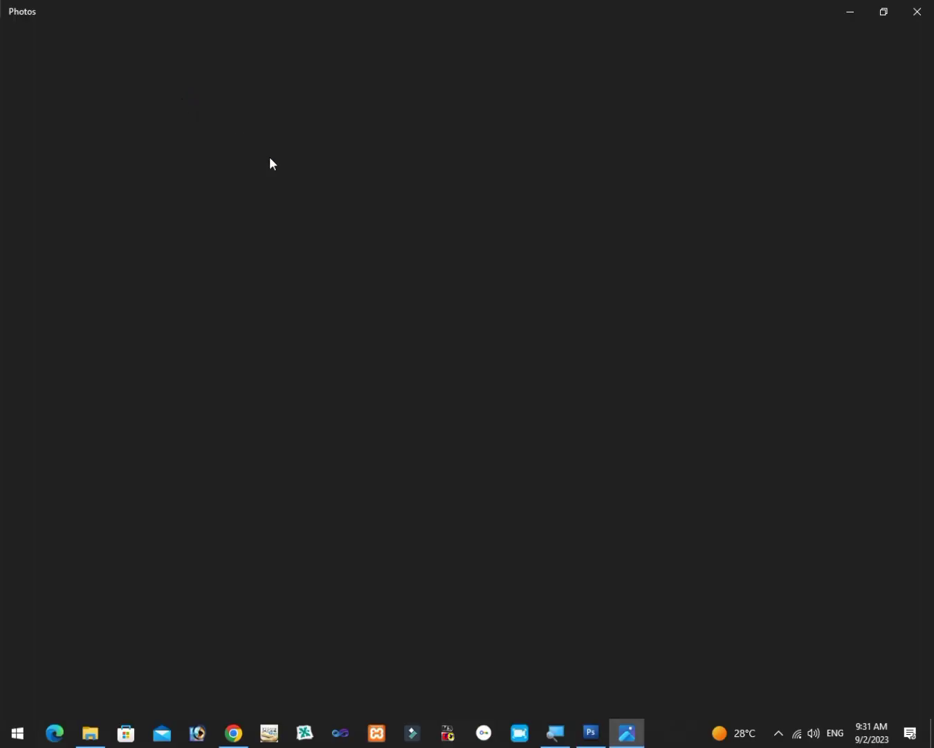
key(Right)
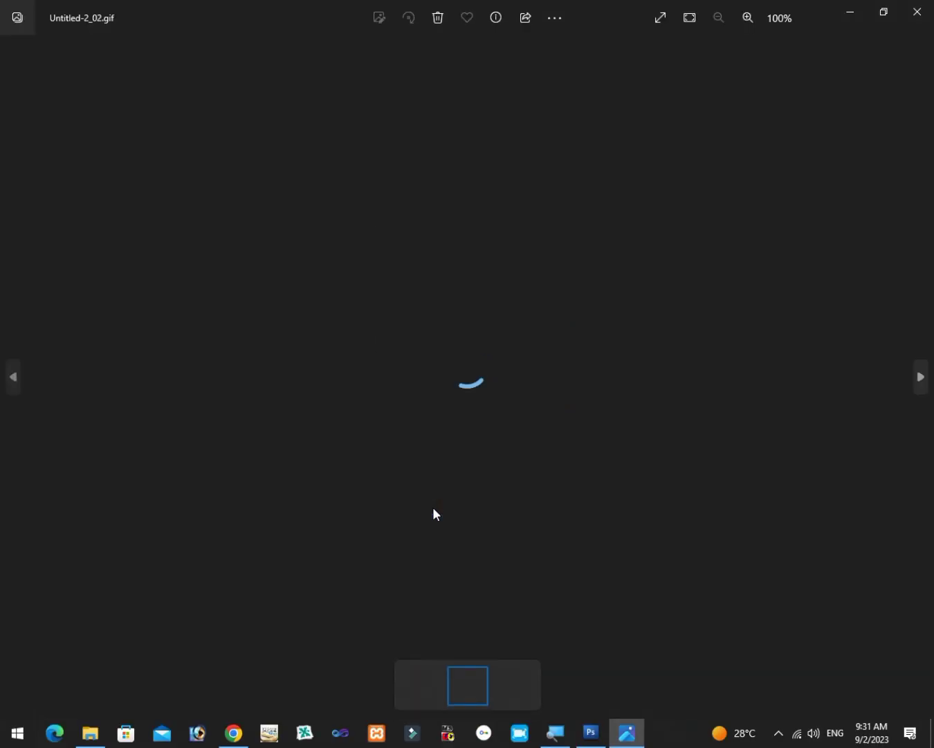
key(Right)
key(Left)
key(Left)
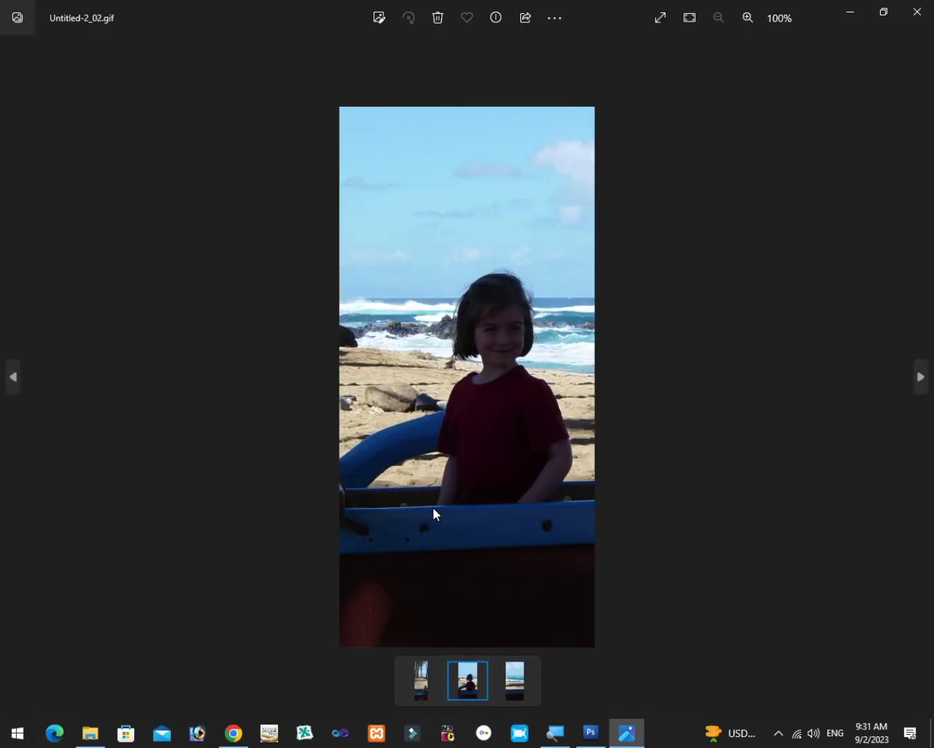
key(Right)
key(Right)
key(Left)
key(Left)
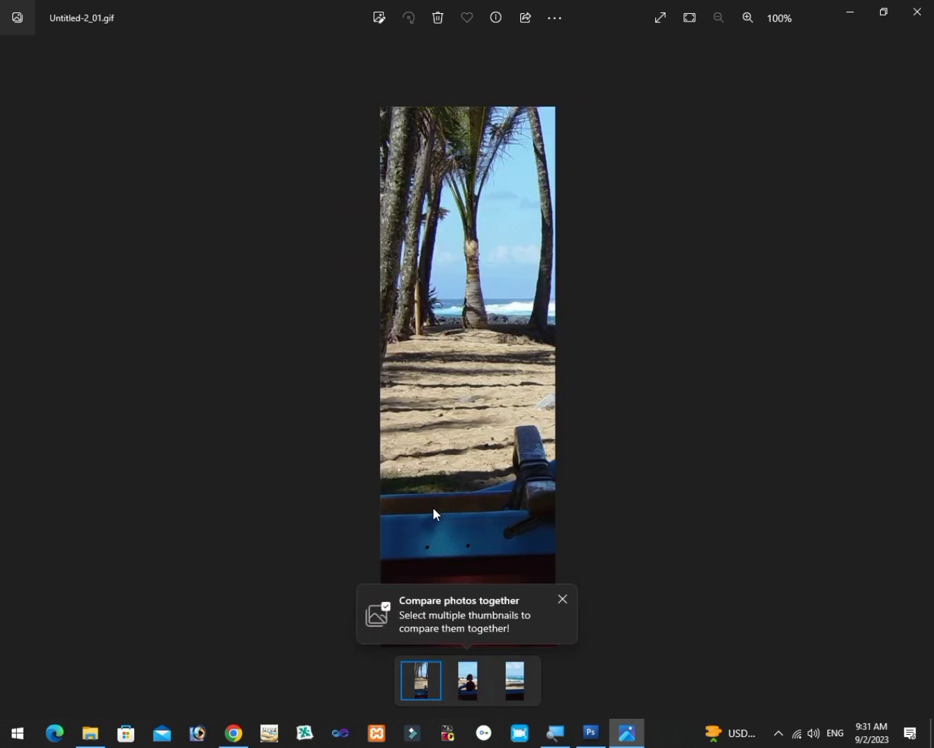
key(Escape)
click(915, 6)
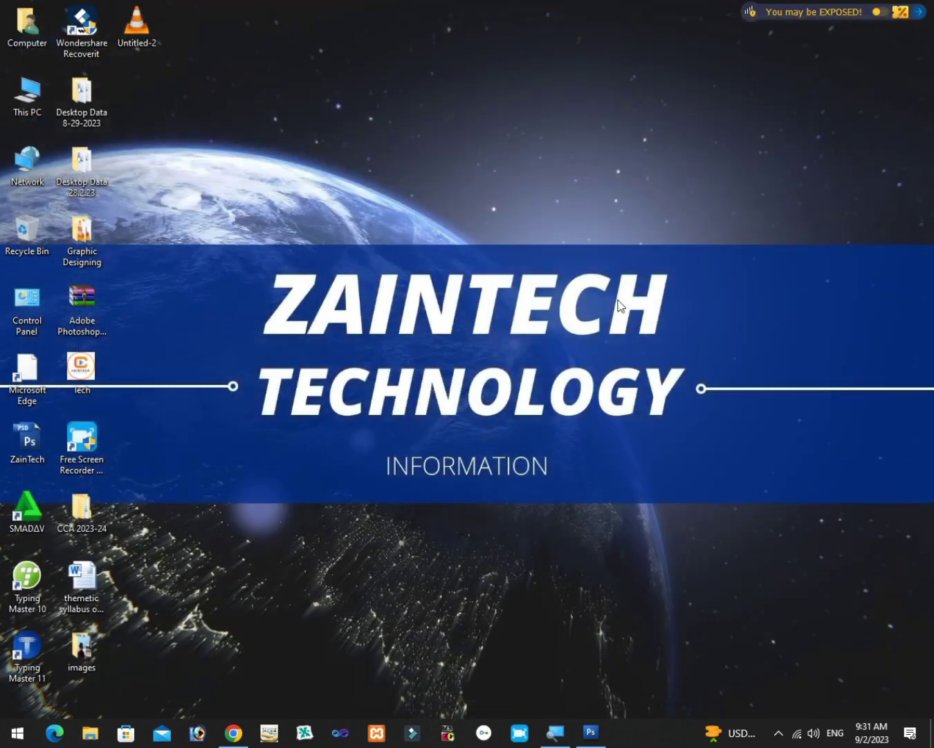
Return to Photoshop and use the Slice Select Tool to move the palm-tree slice right until it reaches the girl's face.
click(591, 732)
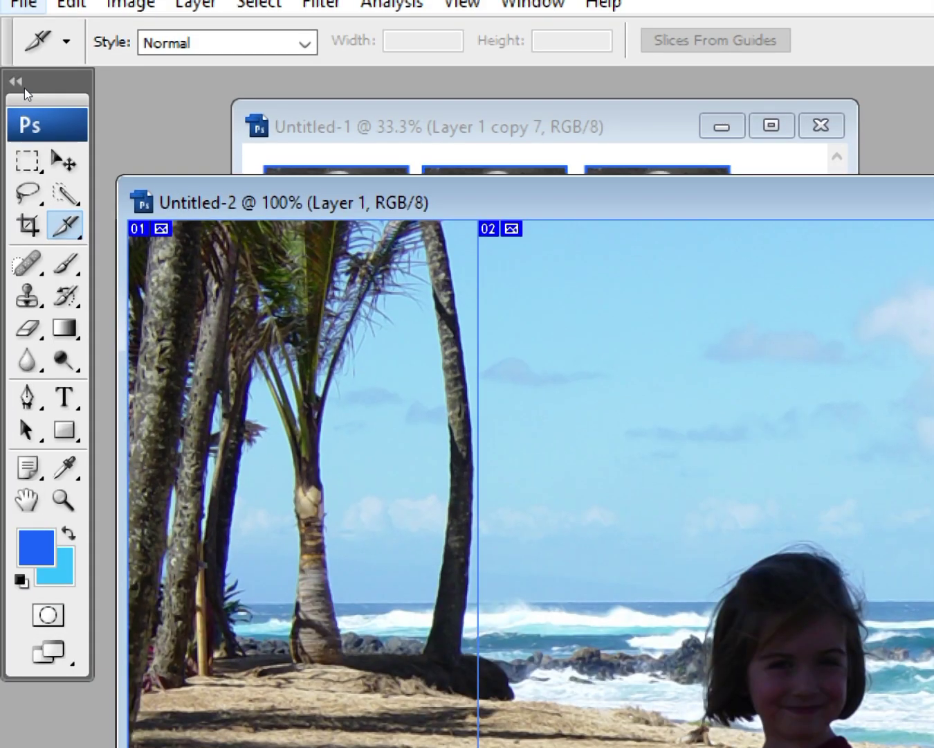
right_click(65, 227)
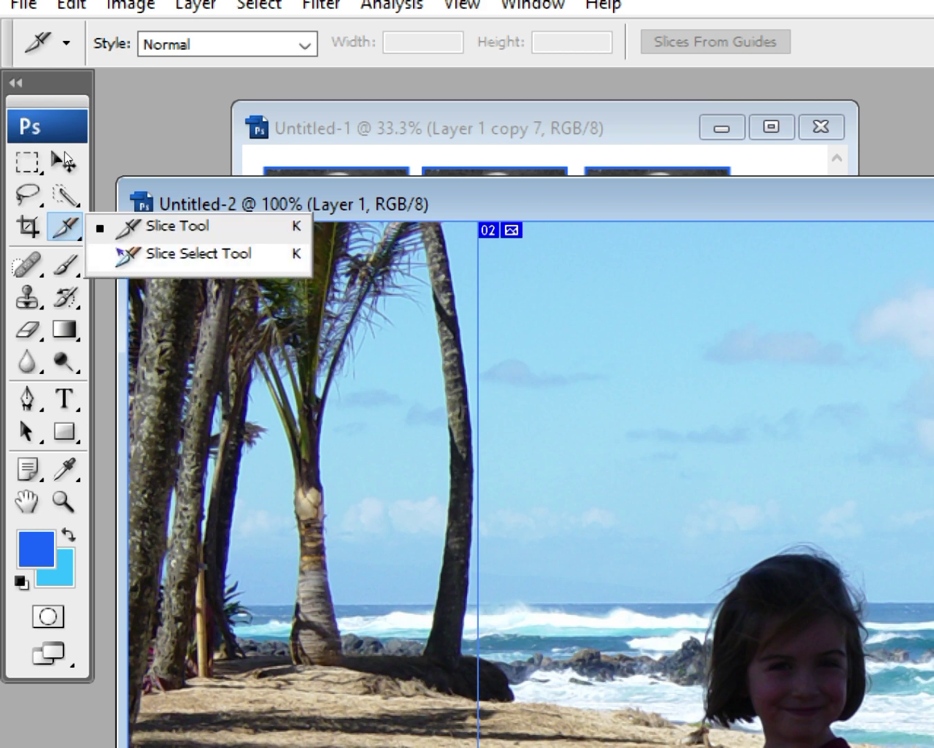
click(196, 254)
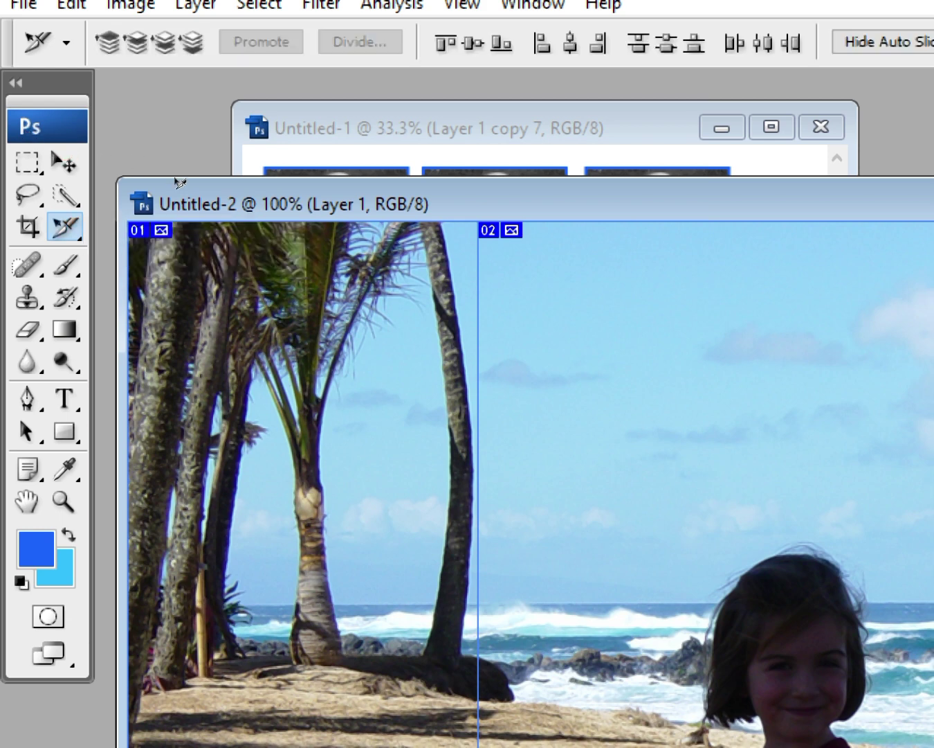
drag(198, 187, 255, 187)
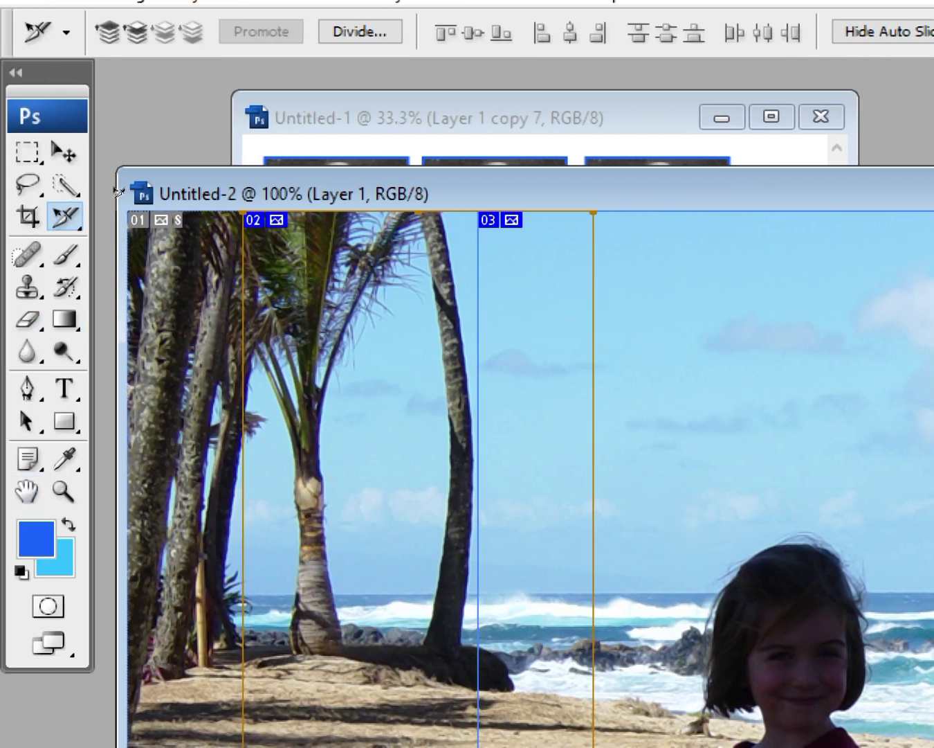
drag(166, 249, 297, 249)
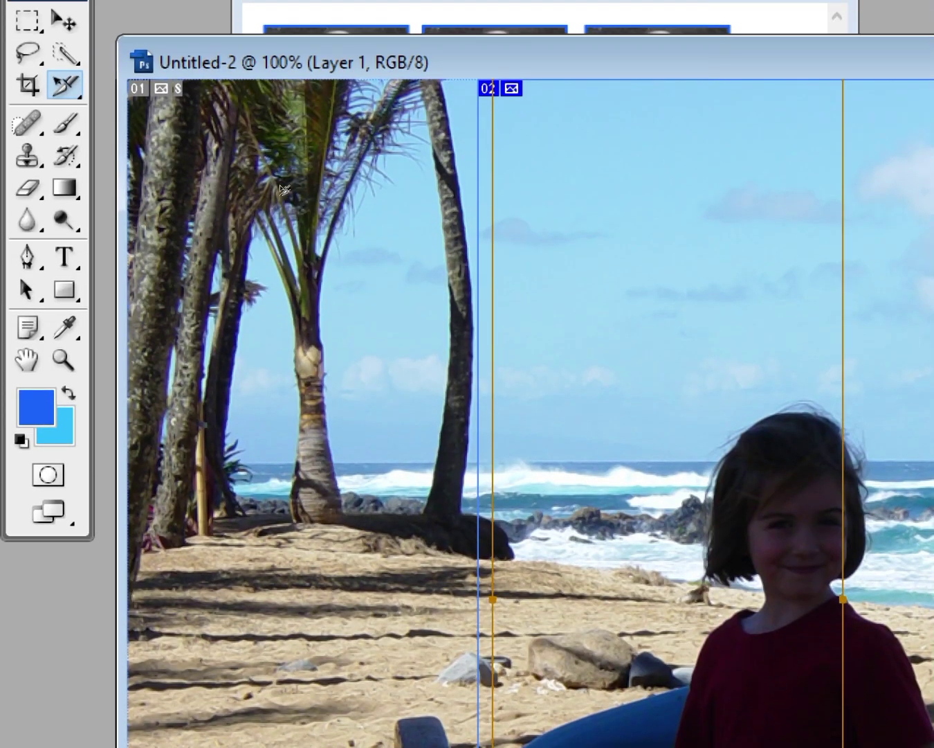
Move the selected slice back over the palm trees, ending just beside the girl's head, and activate the Slice Tool followed by the Move Tool.
mouse_move(279, 184)
mouse_down()
mouse_move(98, 183)
mouse_move(129, 183)
mouse_up()
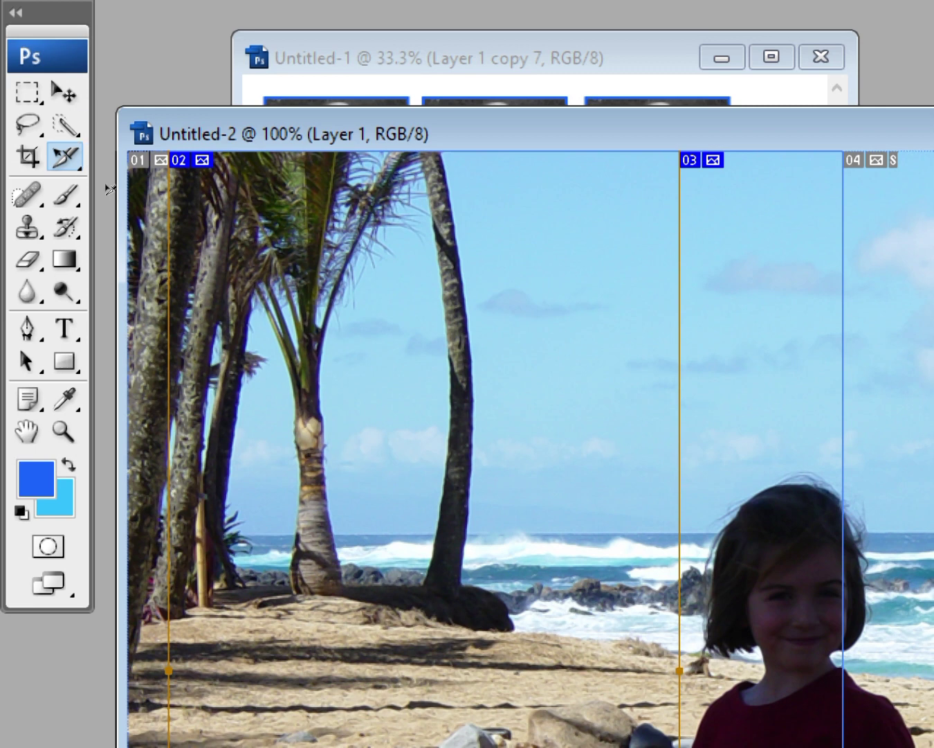
click(62, 145)
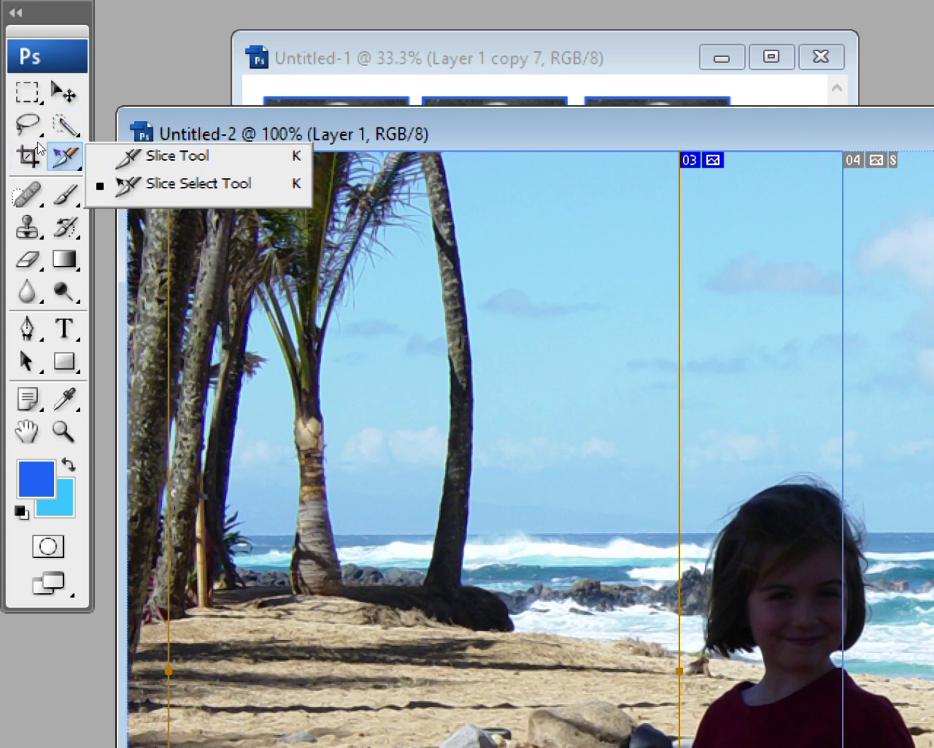
click(122, 155)
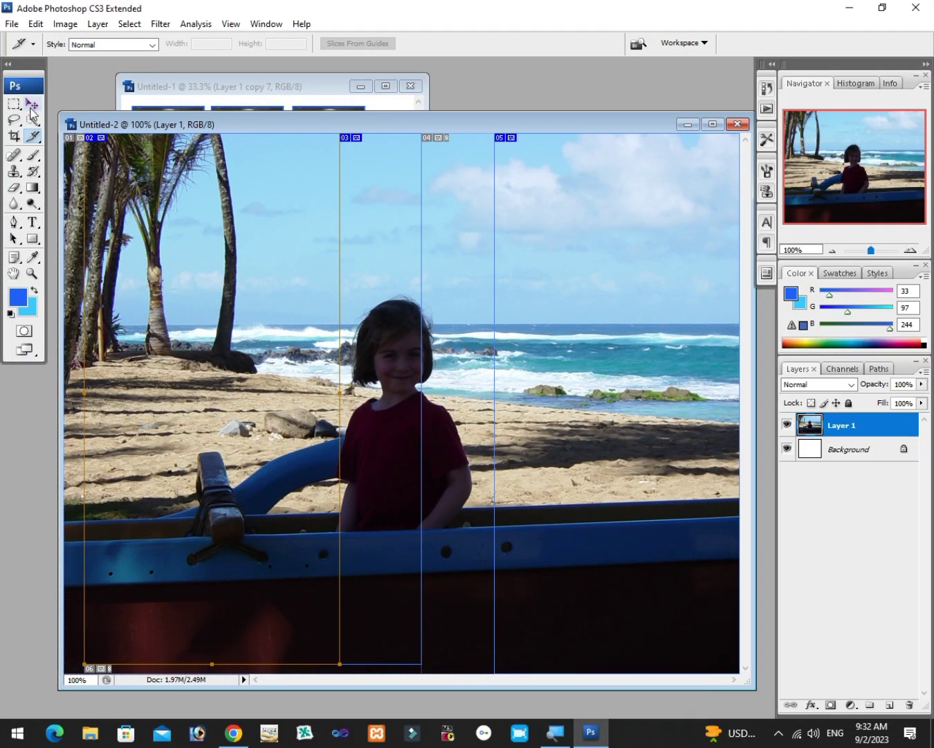
click(31, 105)
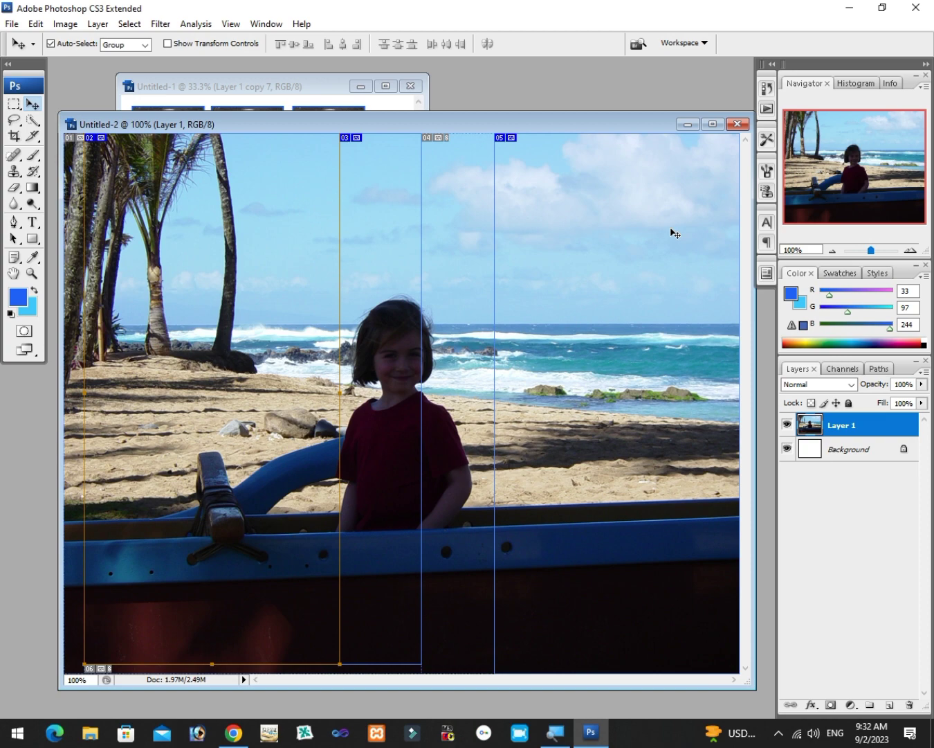
Minimize Photoshop to show the Windows desktop and refresh it.
click(849, 8)
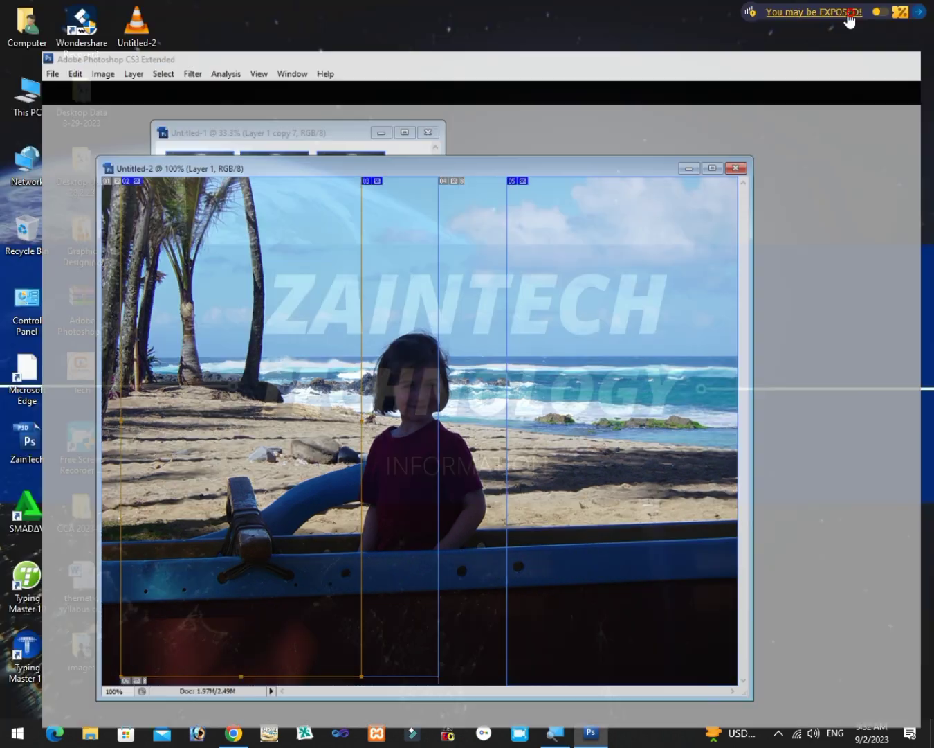
right_click(590, 140)
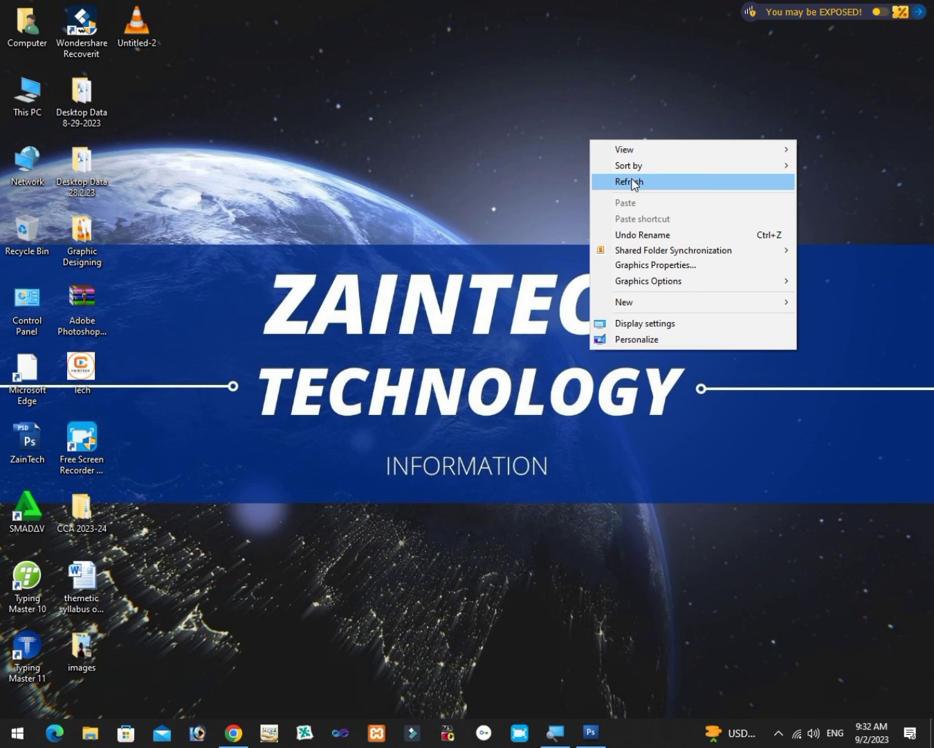
click(632, 182)
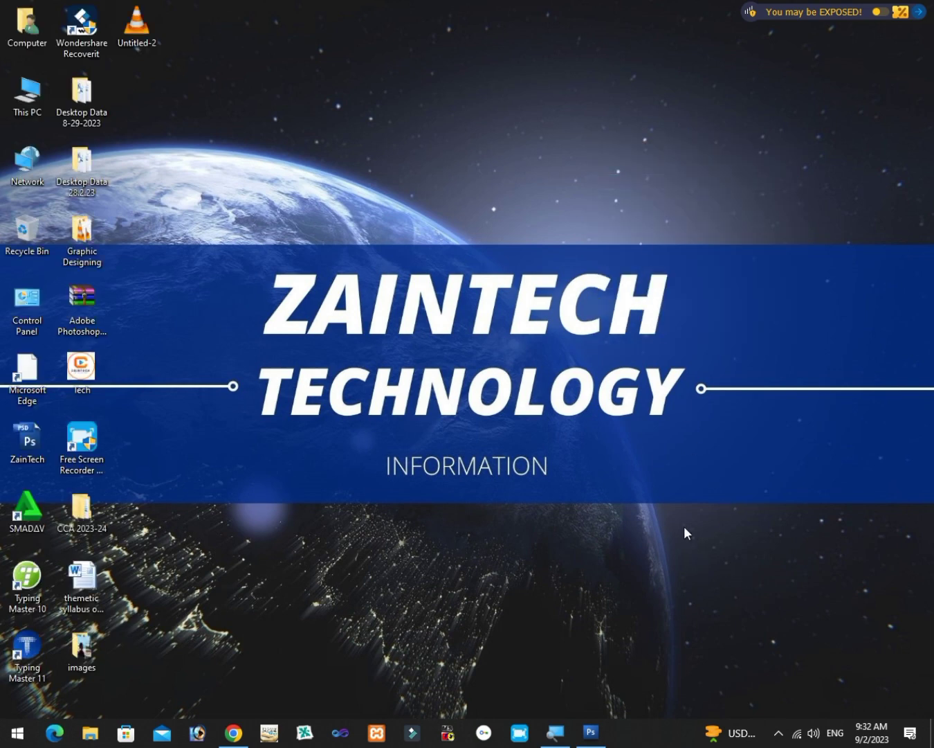